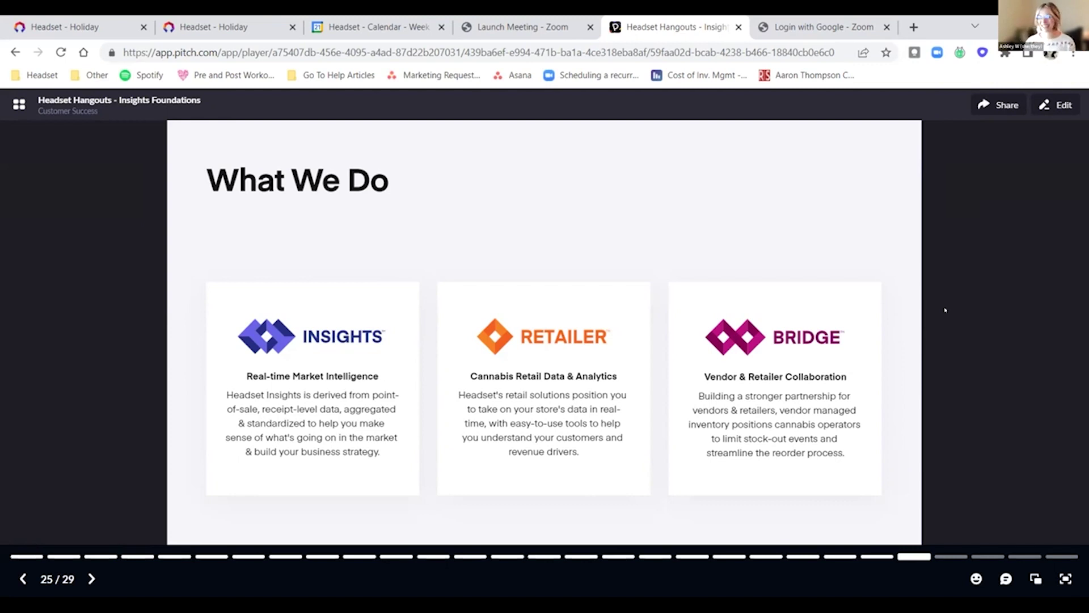
Advance two slides from slide 25 toward the 4/20/19 Sales Lift slide
key(Right)
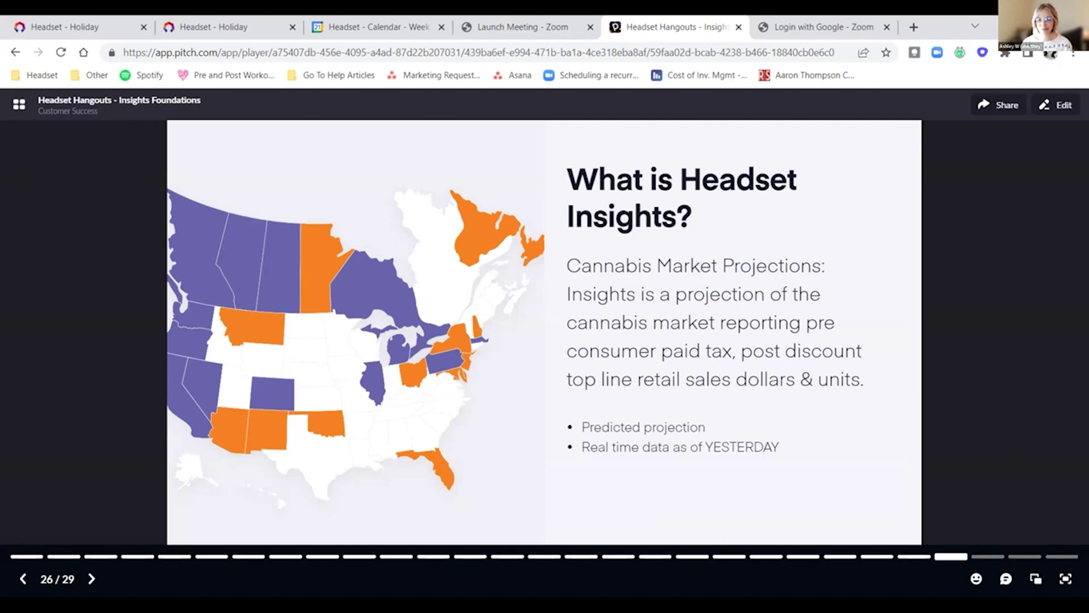
key(Right)
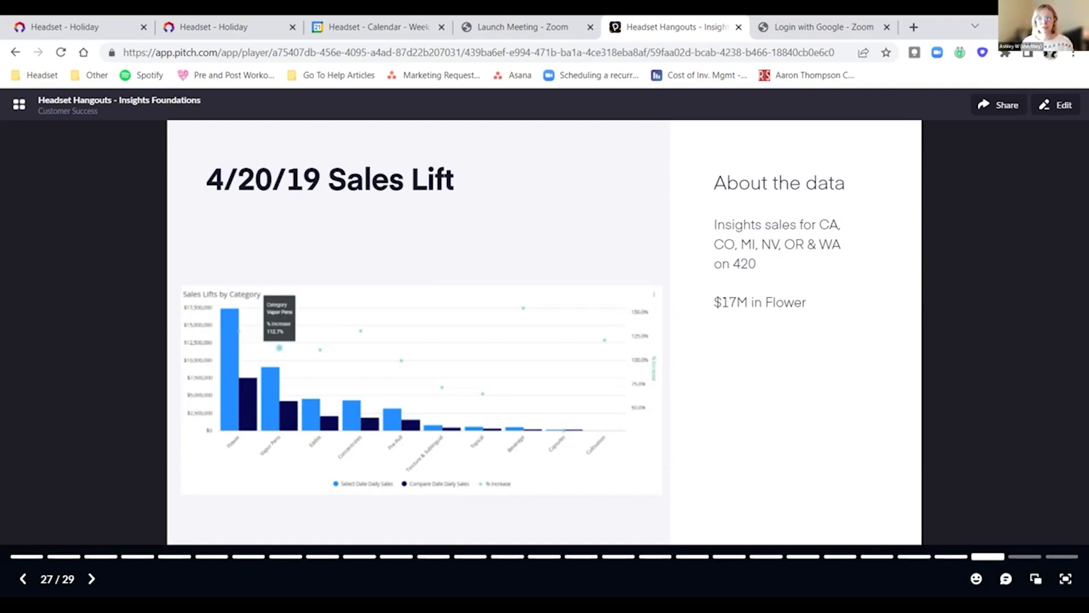
Move past the 4/20/22 Sales Lift slide to slide 29, 'Did Someone Say Free Resources...'
key(Right)
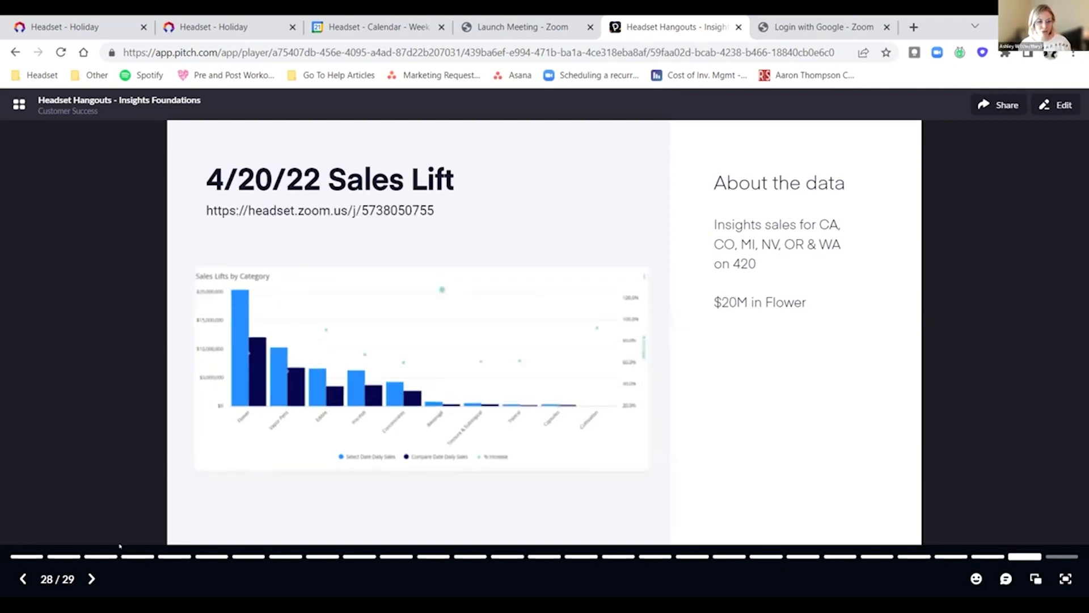
click(91, 578)
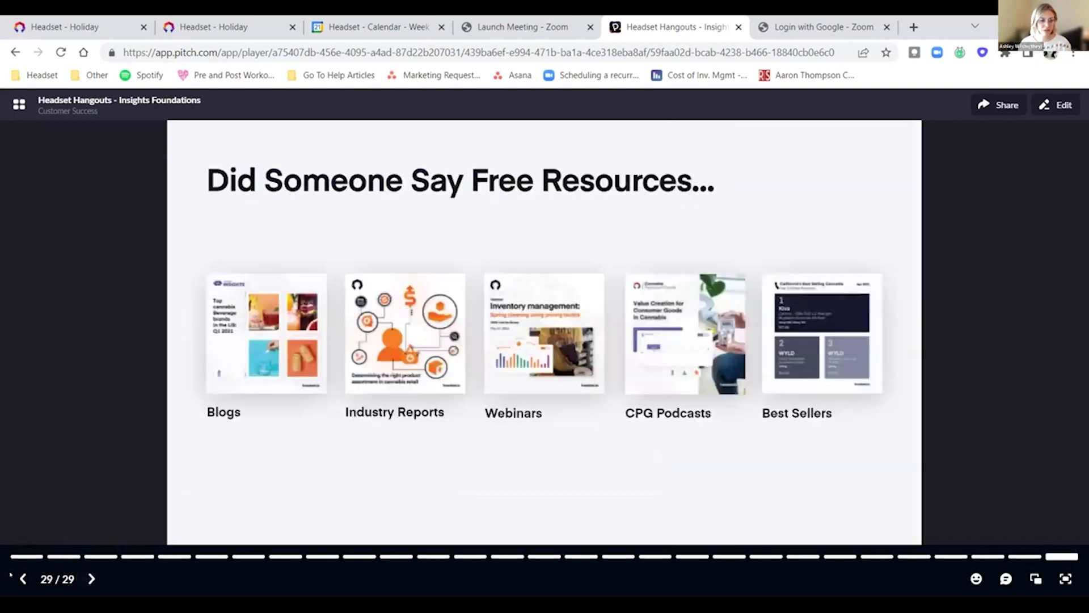
click(22, 578)
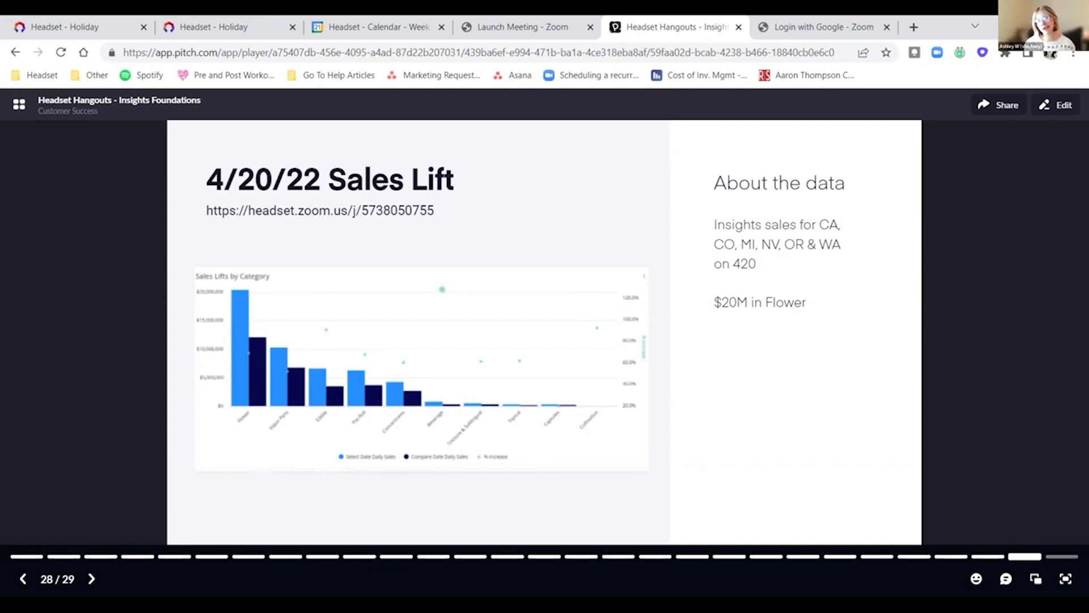
key(Right)
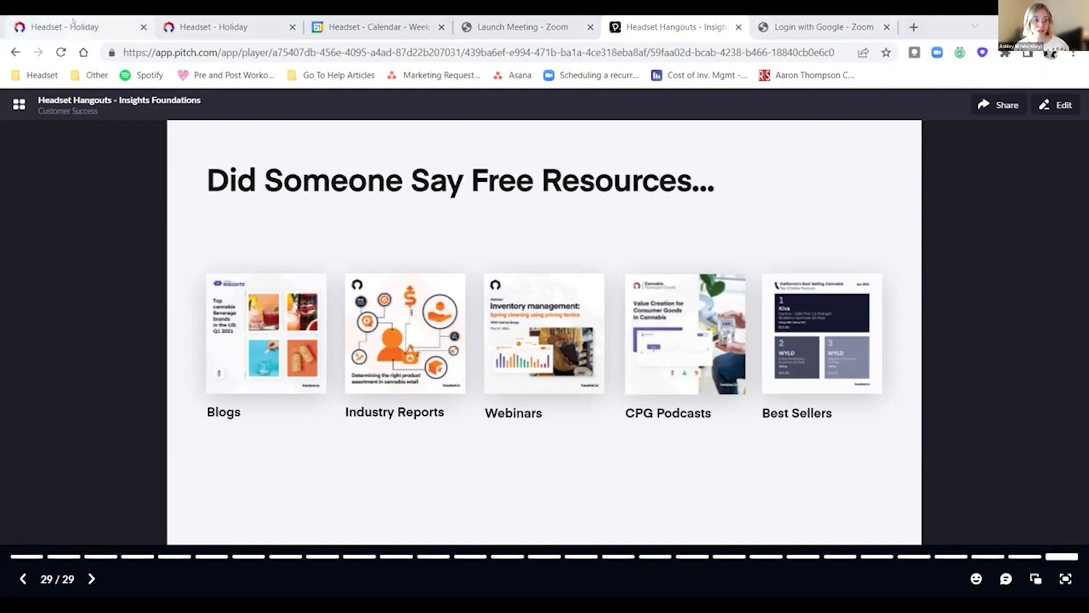
Switch to the 2019/04/20 Holiday dashboard and scroll through its category and segment lift charts
key(ctrl+1)
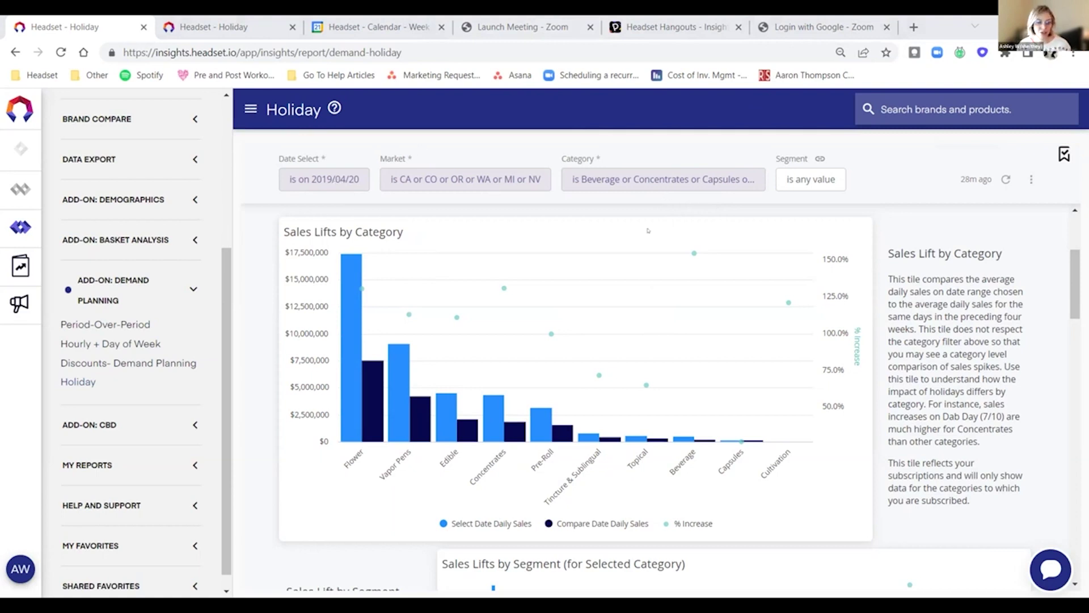
drag(1081, 273, 1076, 321)
mouse_move(894, 281)
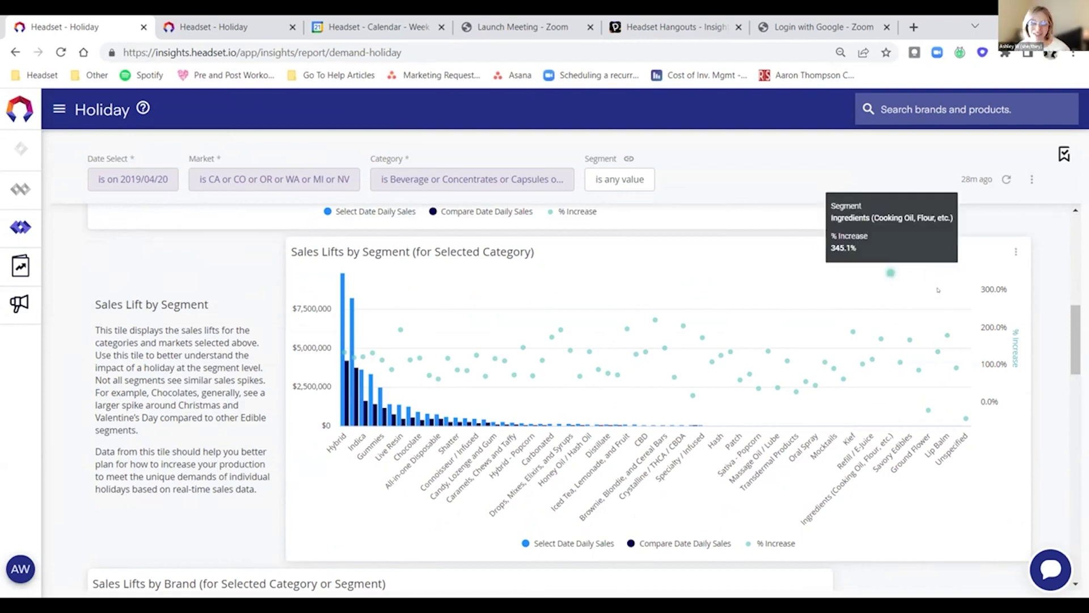
scroll(1076, 341, up, 2)
scroll(545, 397, up, 3)
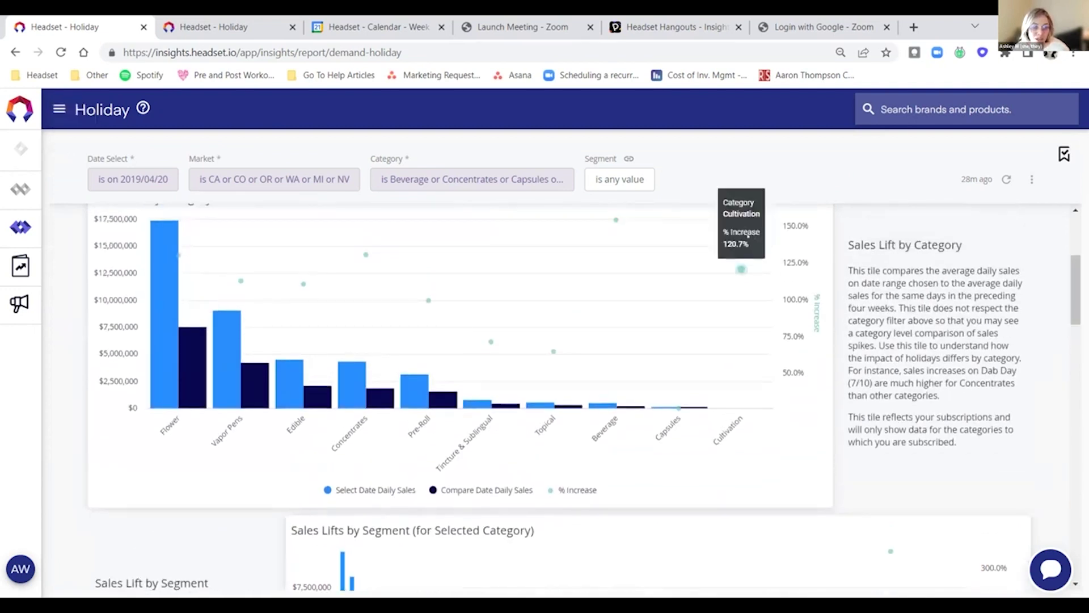
scroll(737, 267, up, 3)
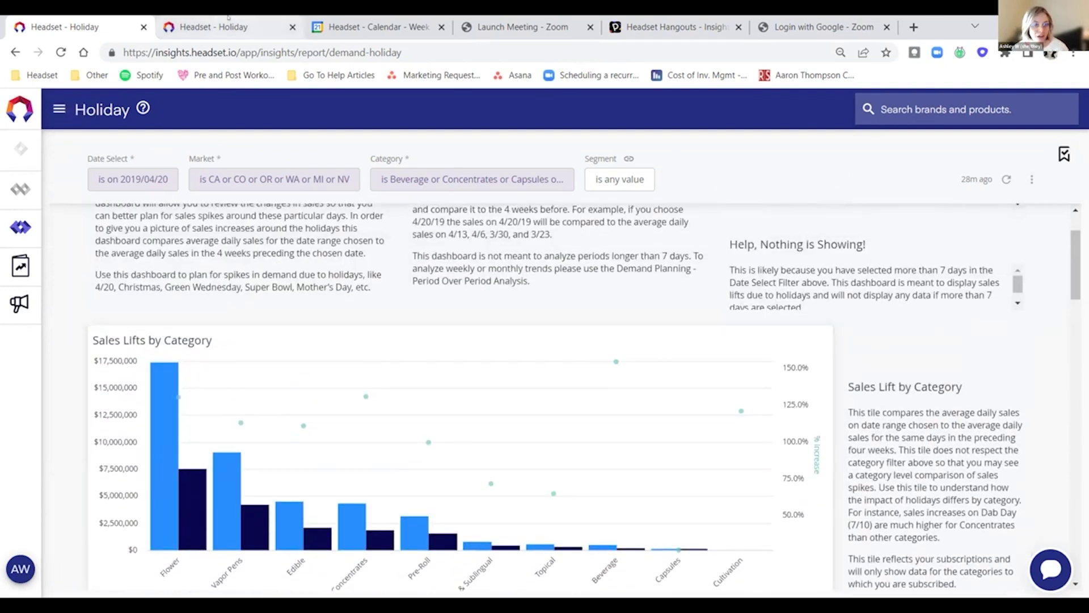
Switch to the 2022/04/20 Holiday dashboard and bring up its Date Select filter
click(221, 25)
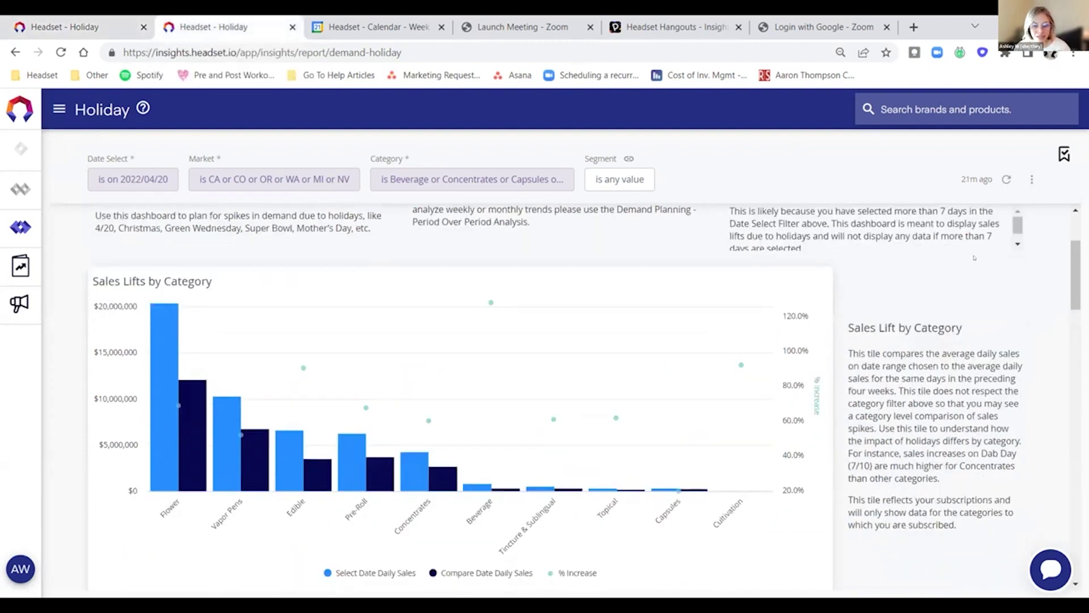
scroll(568, 397, up, 3)
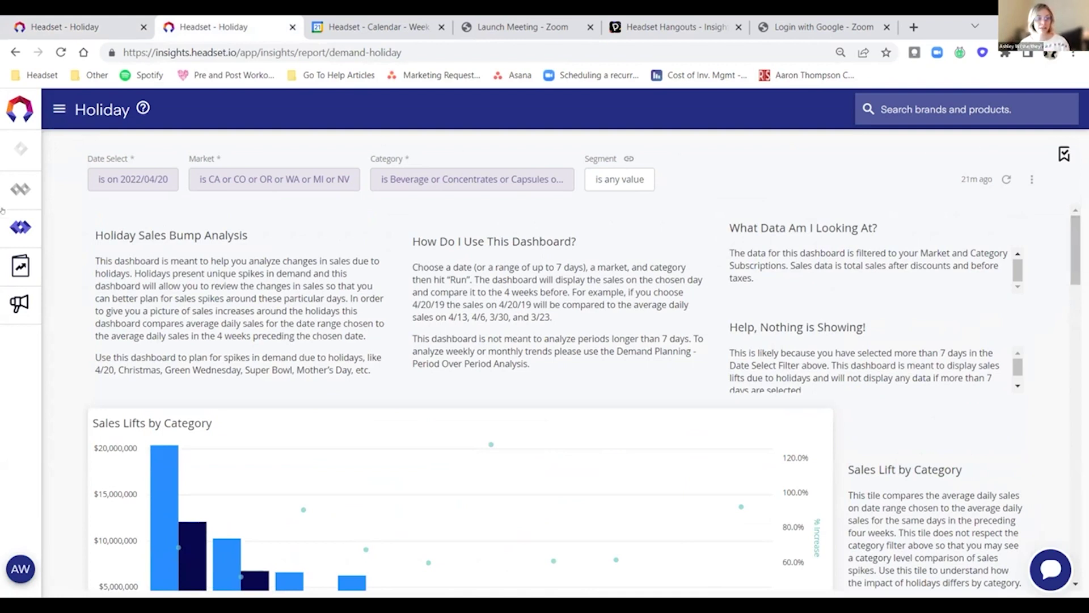
click(105, 183)
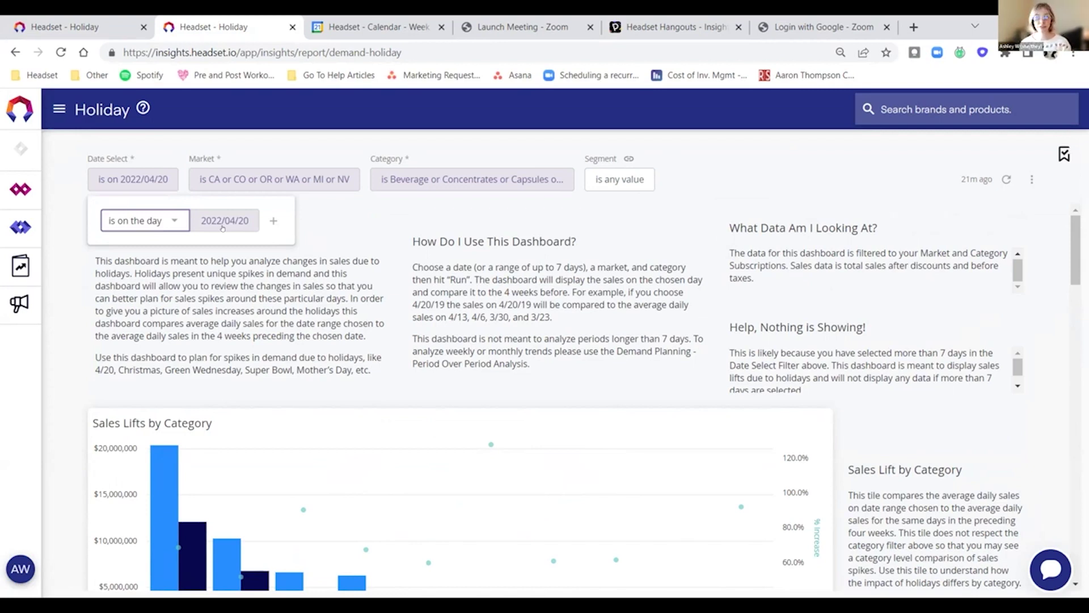
click(367, 217)
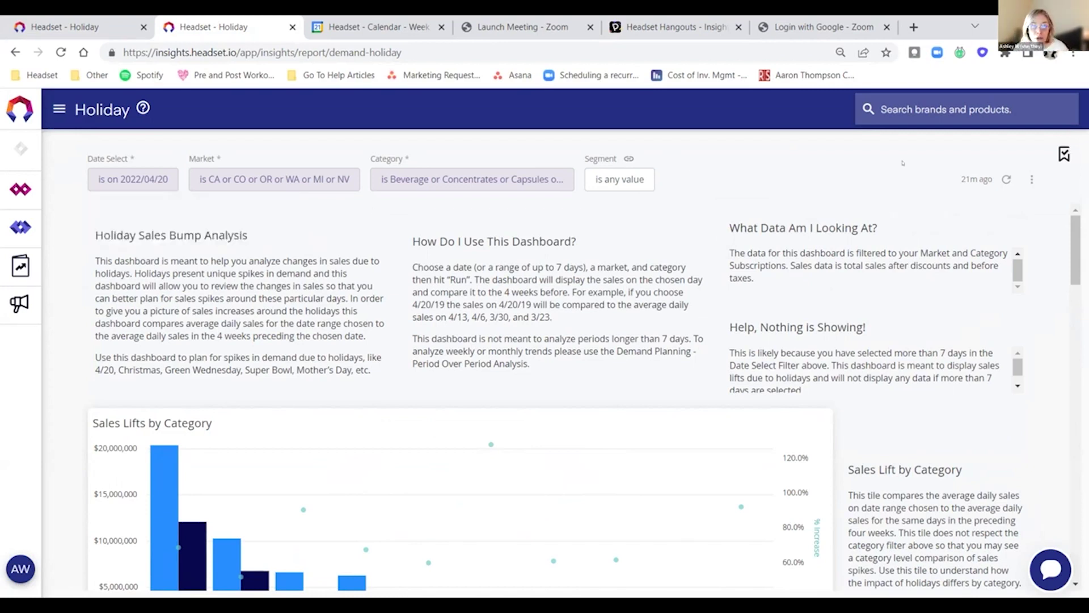
click(160, 182)
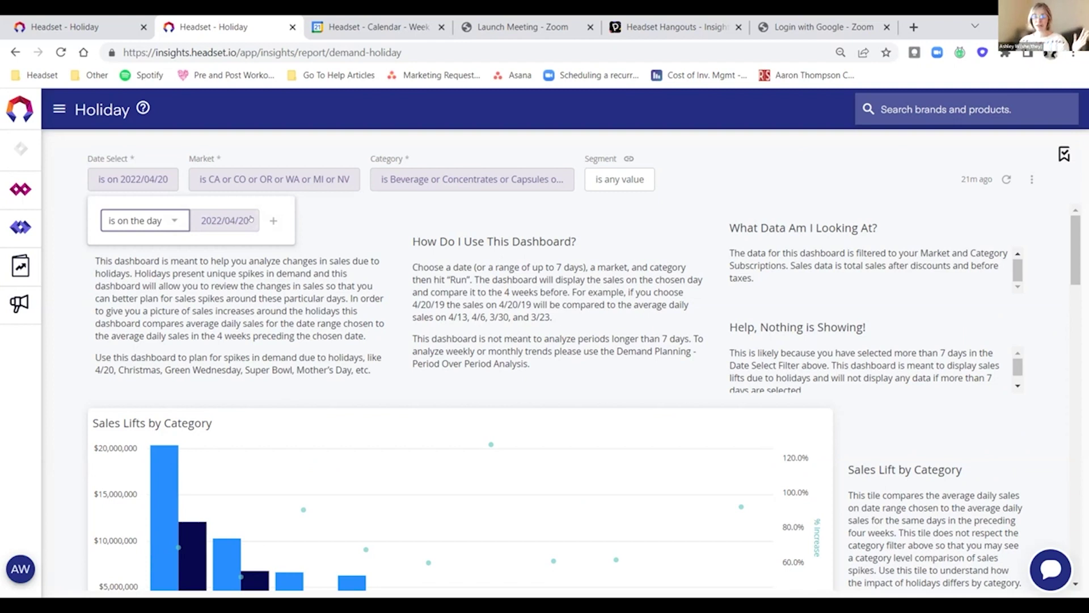
Check Tincture & Sublingual, Topical and Vapor Pens in the Category filter, then rerun the dashboard
click(375, 218)
click(239, 179)
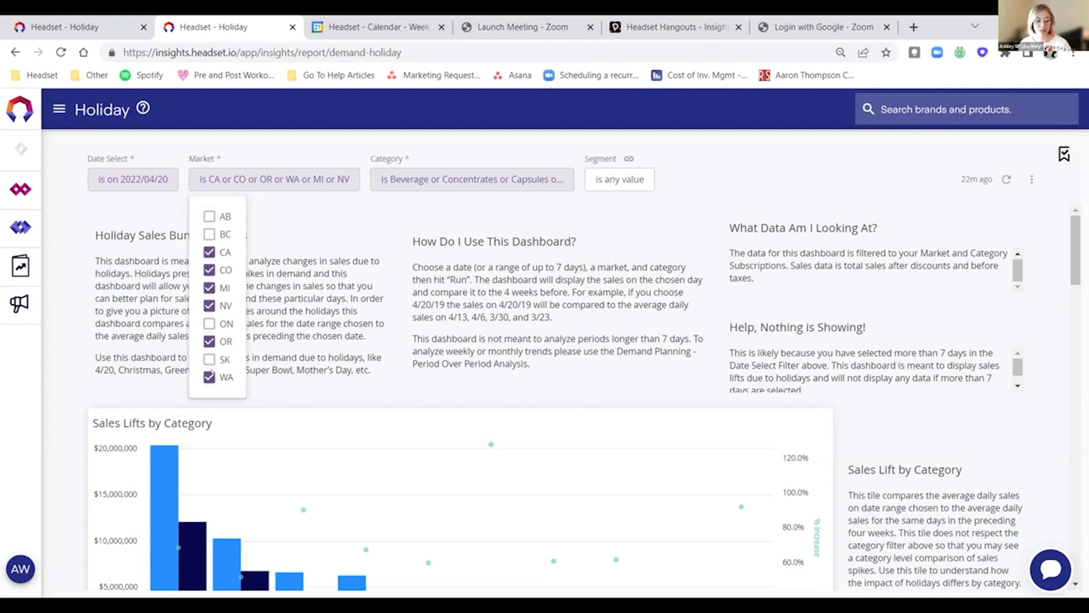
click(412, 230)
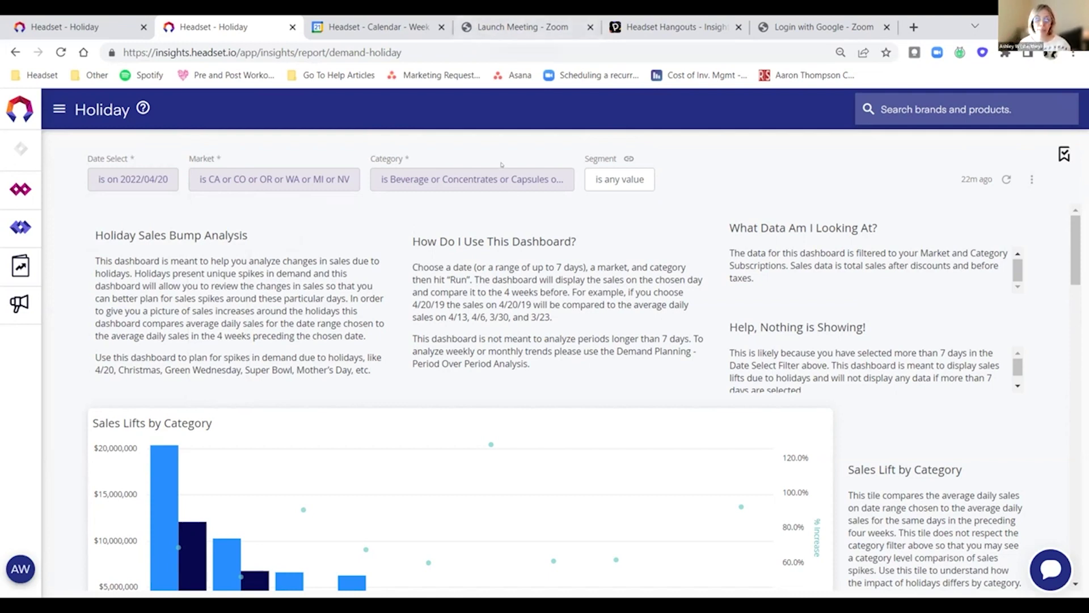
click(408, 179)
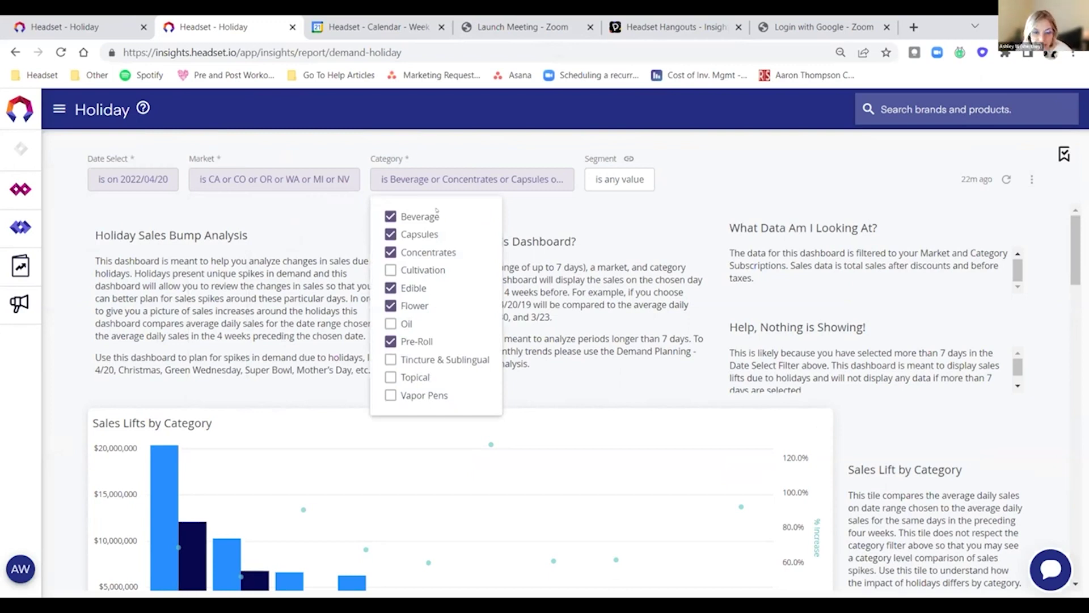
click(414, 359)
click(412, 377)
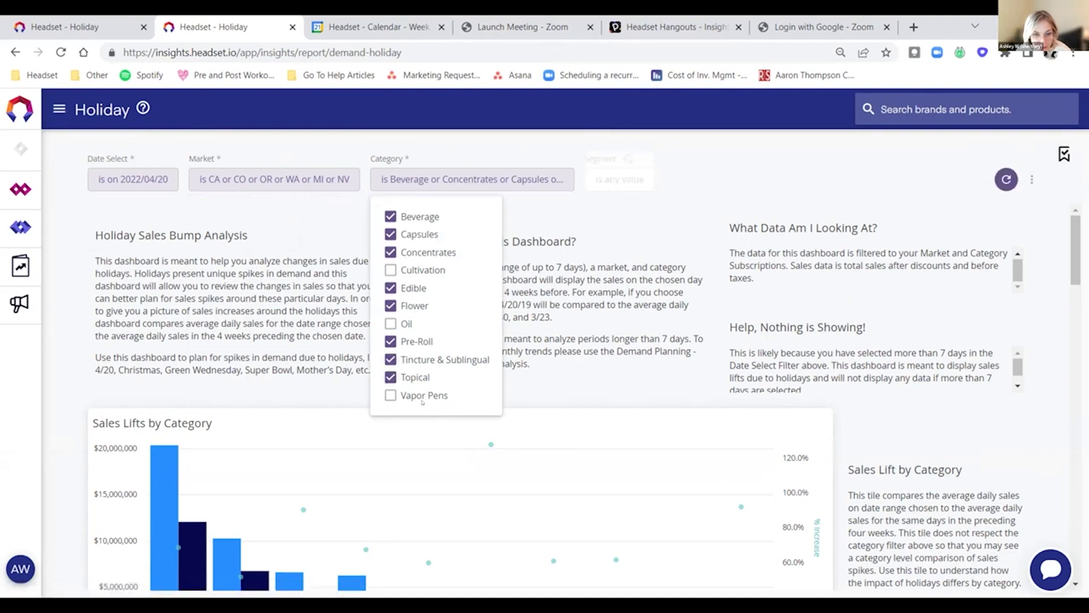
click(418, 395)
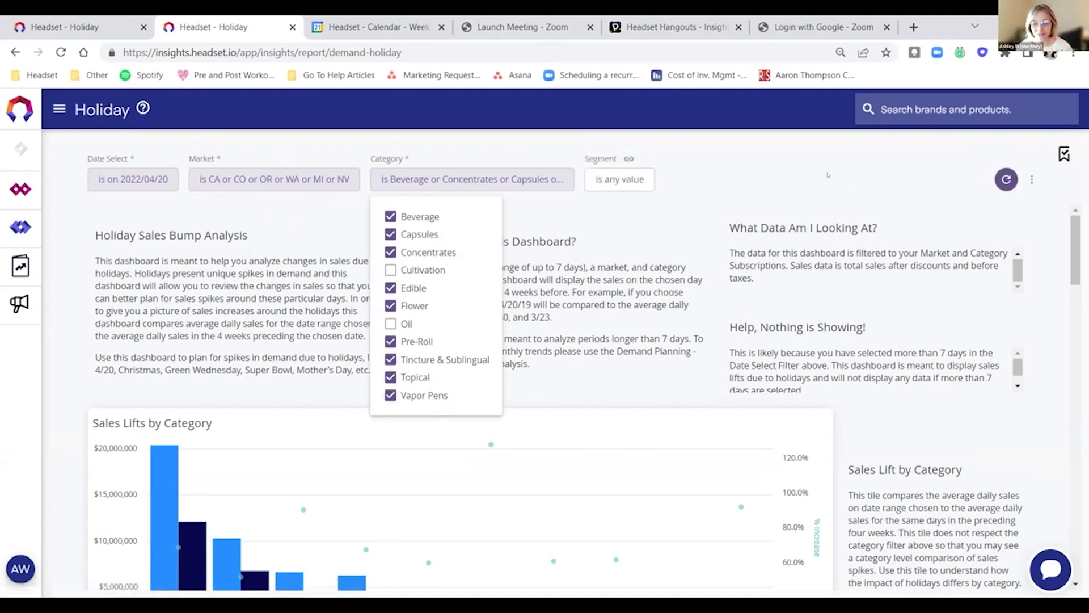
click(708, 191)
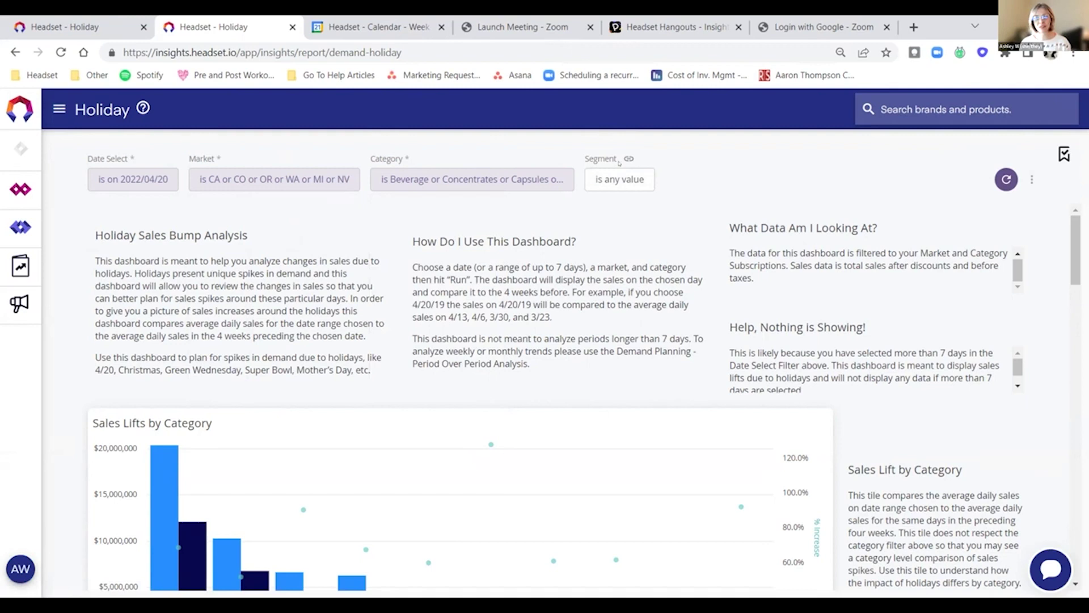
click(1005, 180)
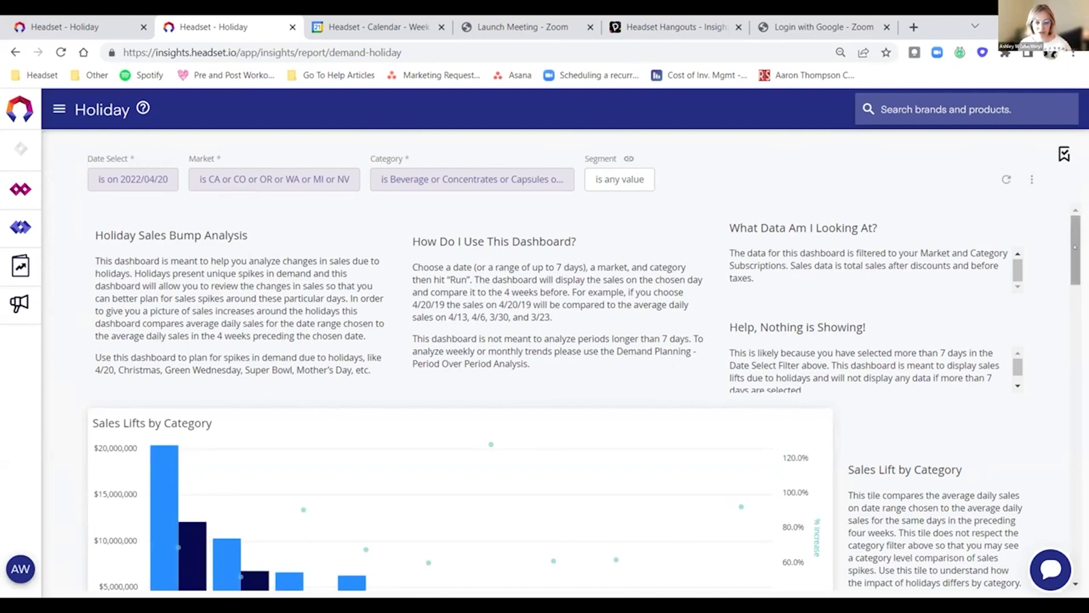
Scroll the refreshed 2022 dashboard down past the Sales Lifts by Segment chart to the brand table
scroll(1075, 276, down, 3)
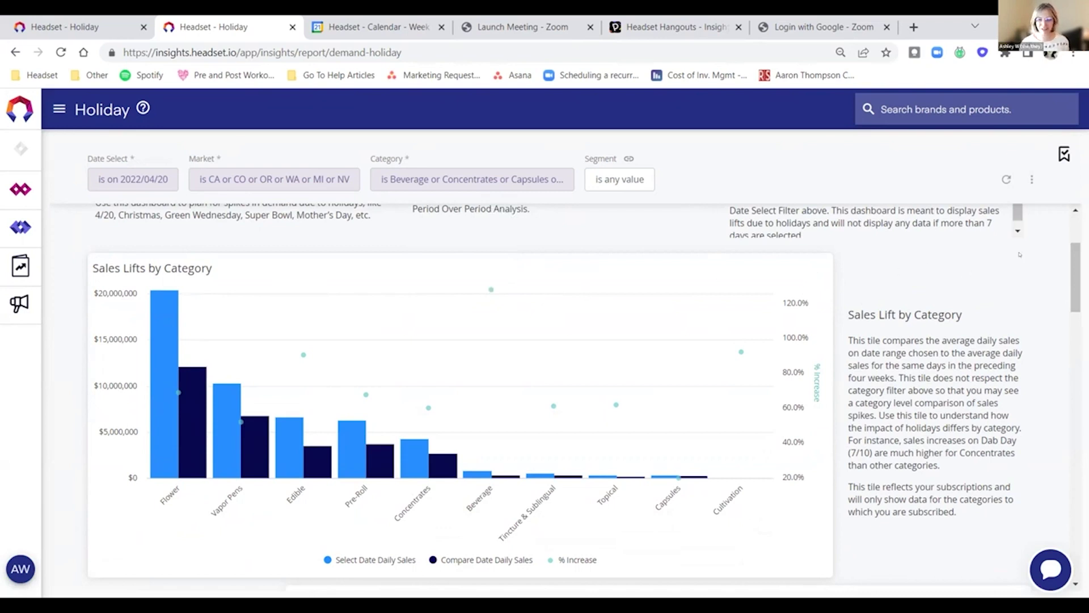
scroll(329, 284, down, 1)
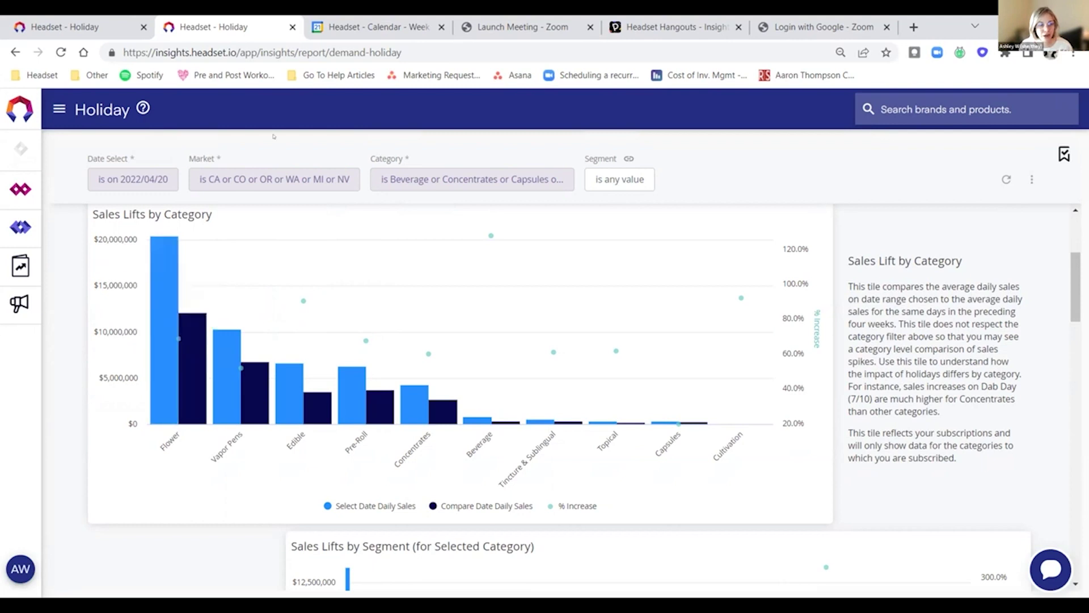
click(278, 175)
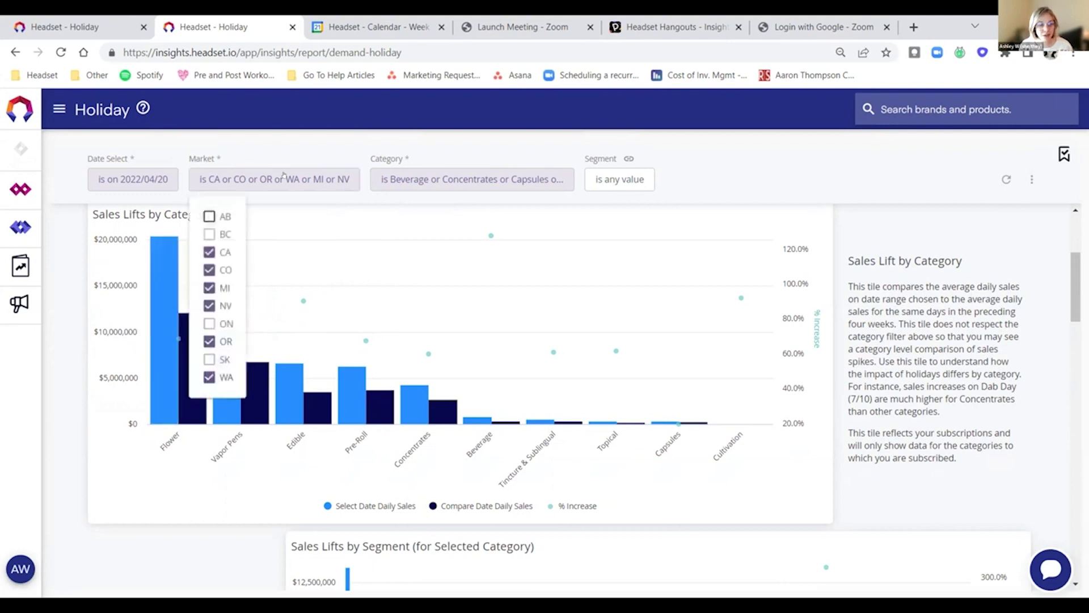
click(161, 366)
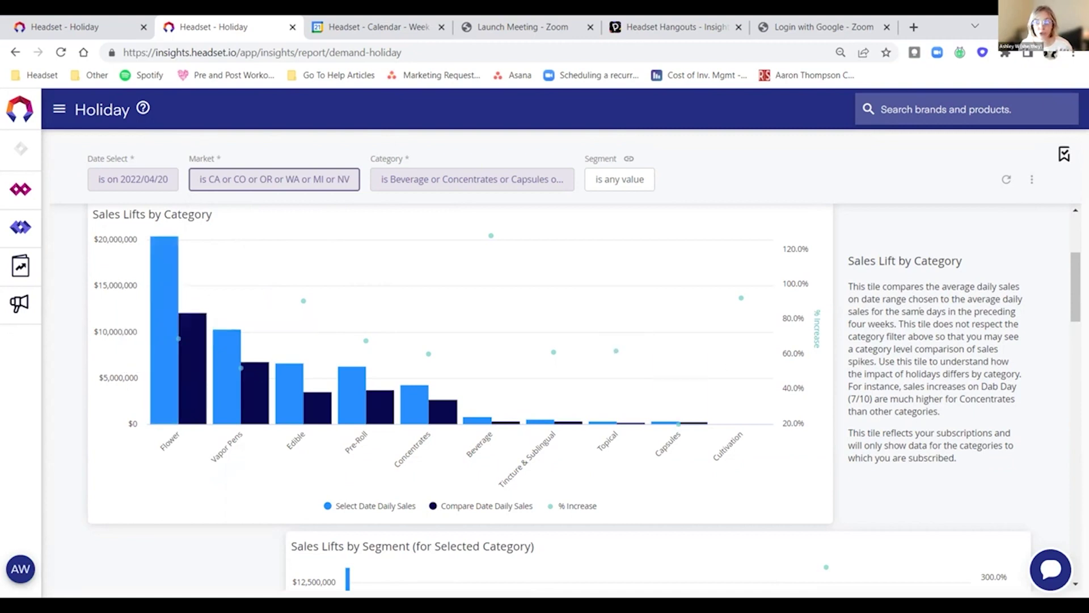
drag(1072, 300, 1076, 404)
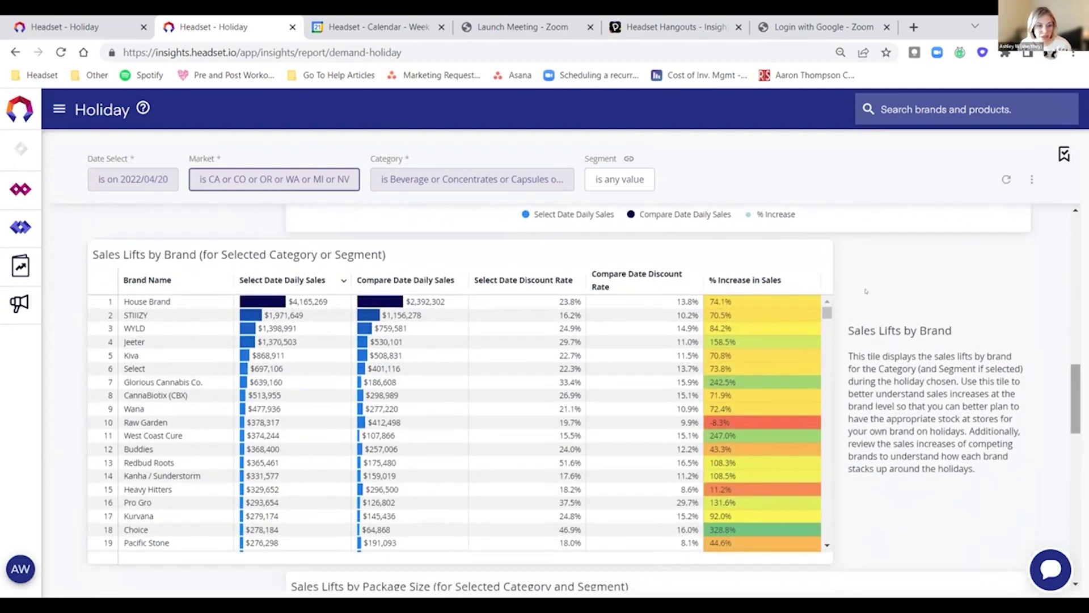
Uncheck CA, CO, MI, NV and OR in the Market filter, leaving only WA
click(261, 177)
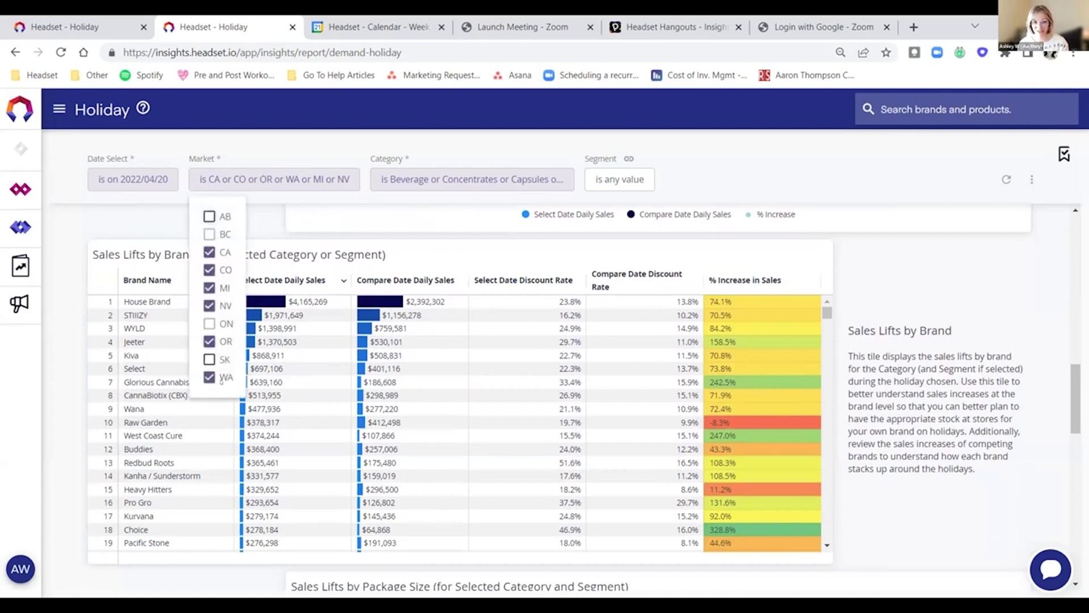
click(934, 302)
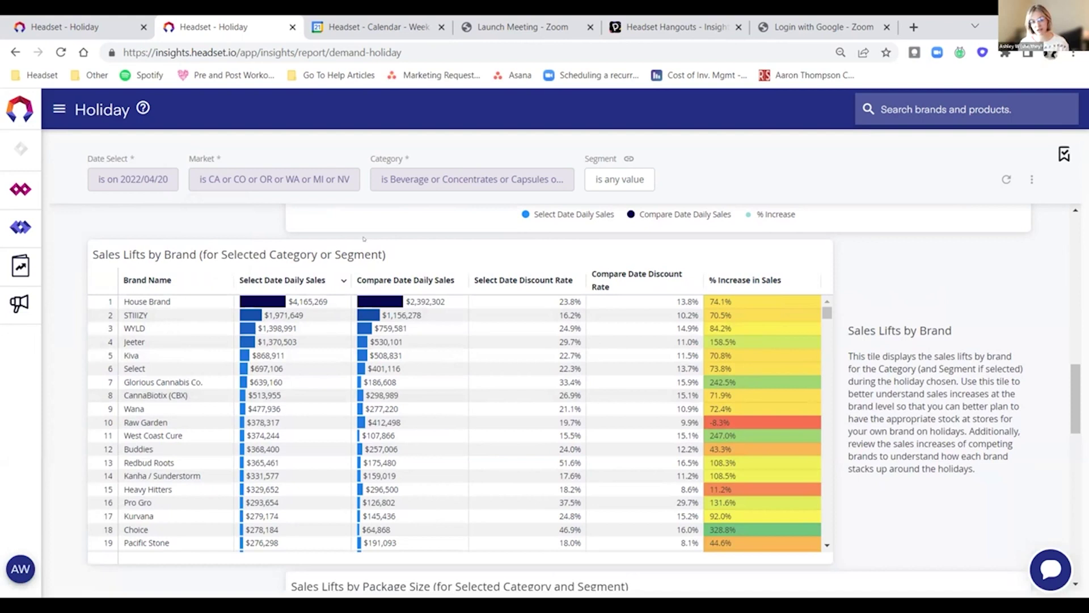
click(231, 176)
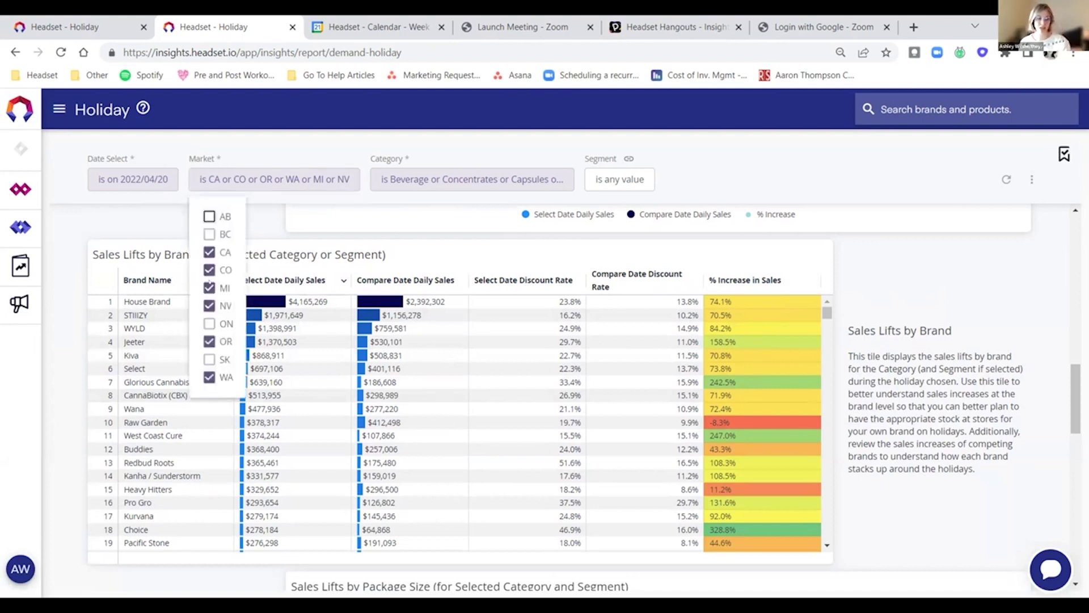
click(975, 273)
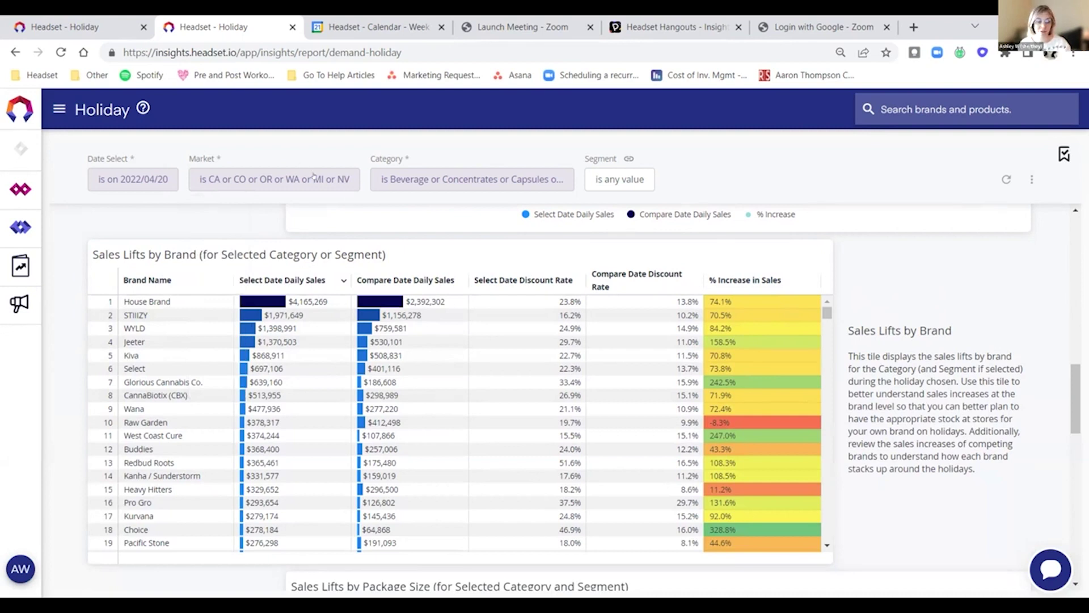
click(244, 179)
click(209, 252)
click(210, 271)
click(209, 287)
click(209, 305)
click(209, 341)
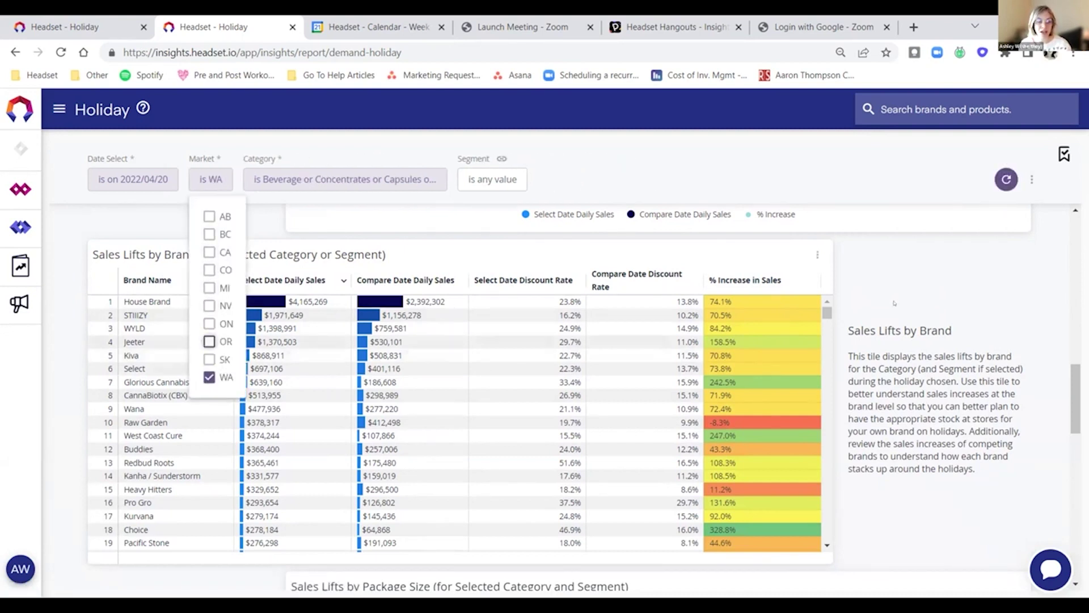
click(956, 266)
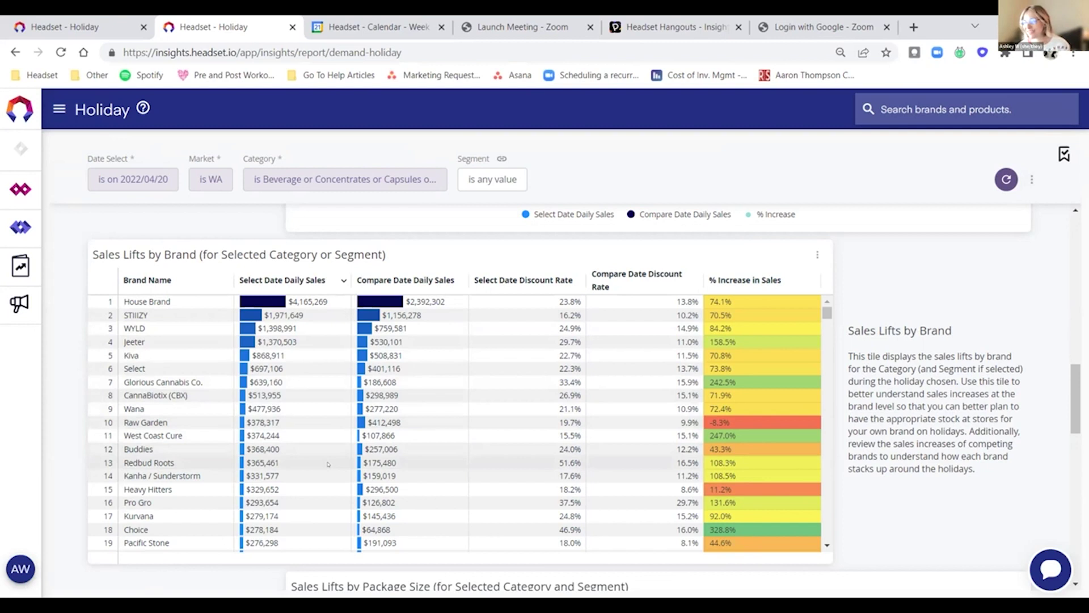
Scroll to the Sales Lifts by Package Size chart showing <5mg THC packages up 180.0%
scroll(1031, 301, down, 1)
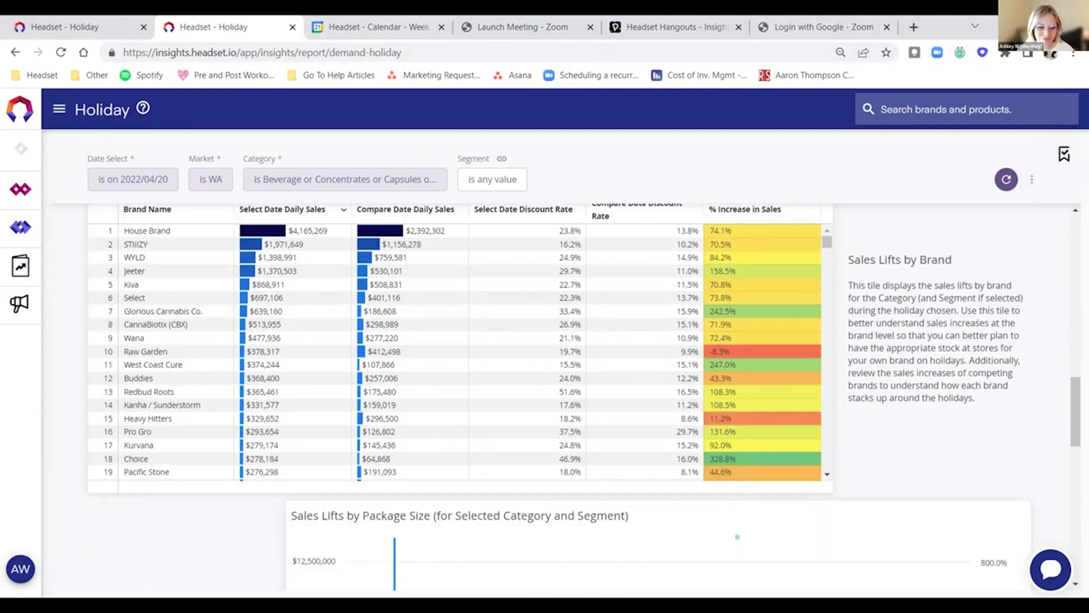
scroll(958, 321, down, 4)
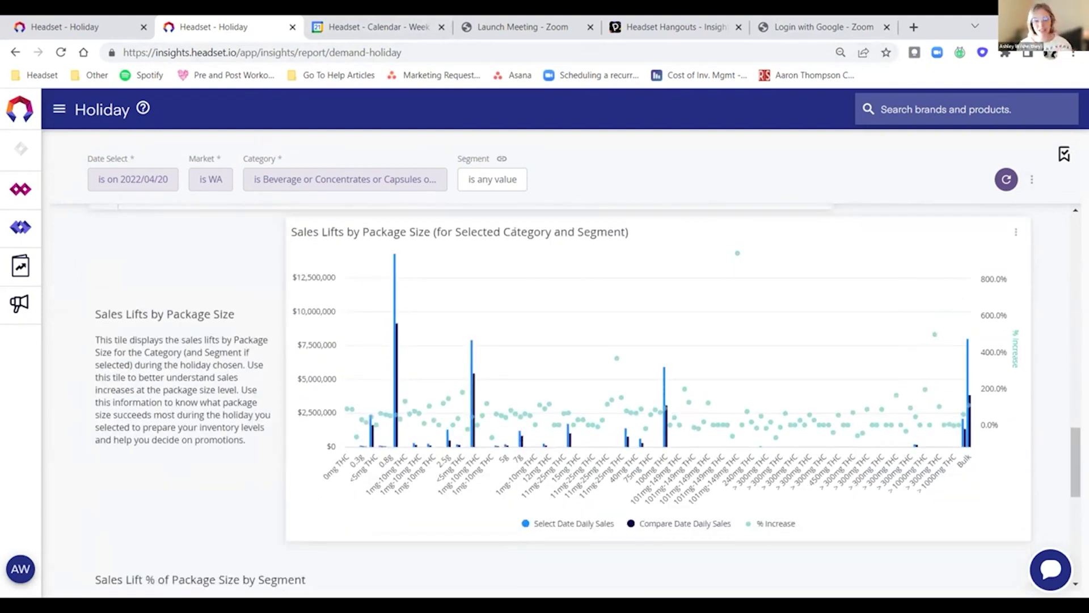
scroll(638, 217, down, 3)
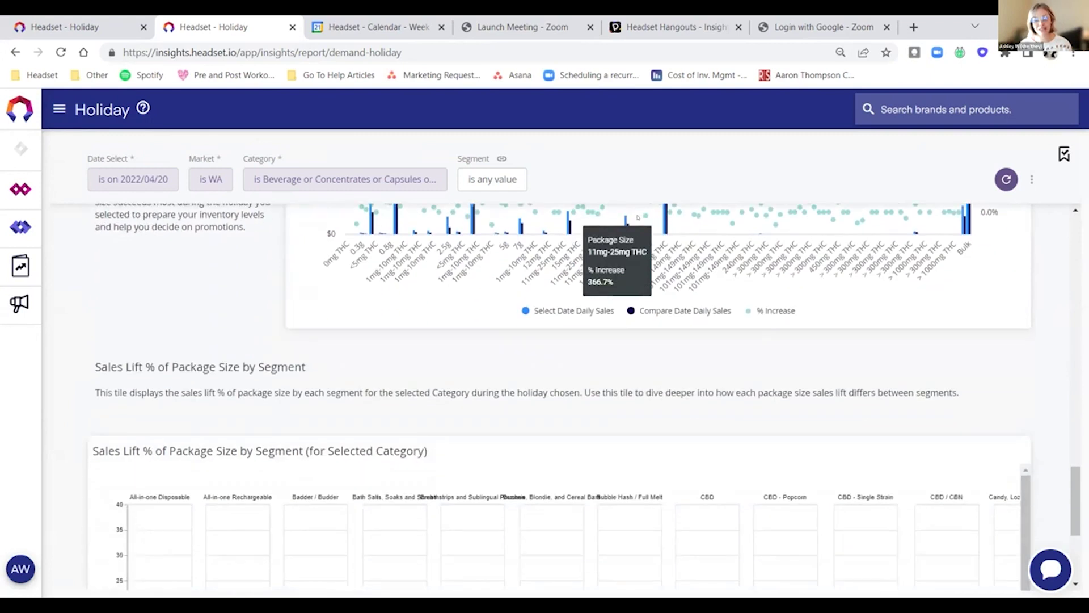
scroll(445, 284, up, 3)
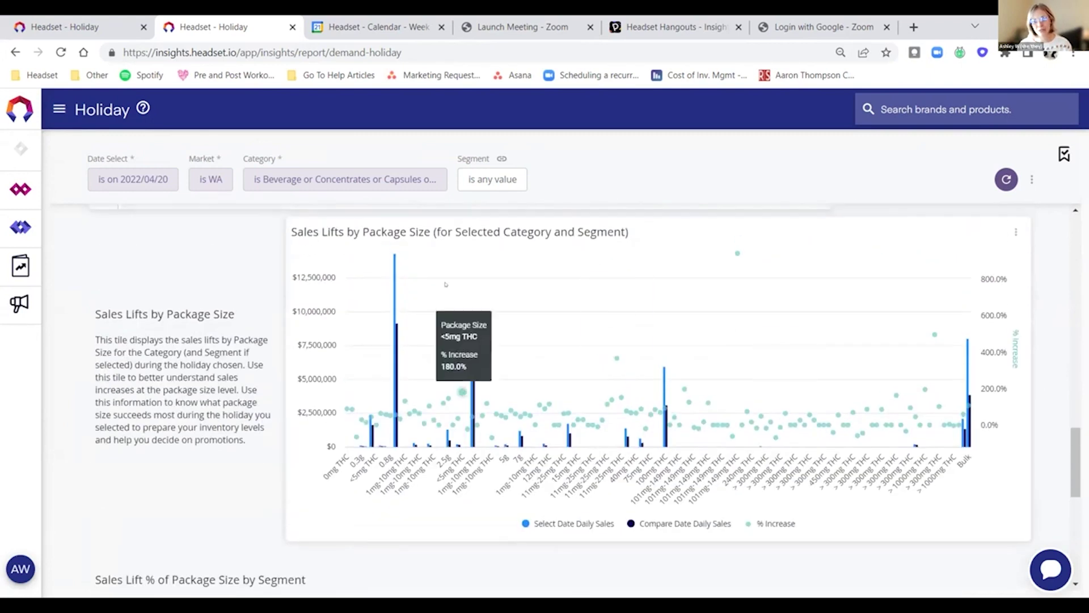
Uncheck Beverage, Capsules, Concentrates, Flower, Pre-Roll, Tincture & Sublingual, Topical and Vapor Pens, keeping only Edible
click(396, 181)
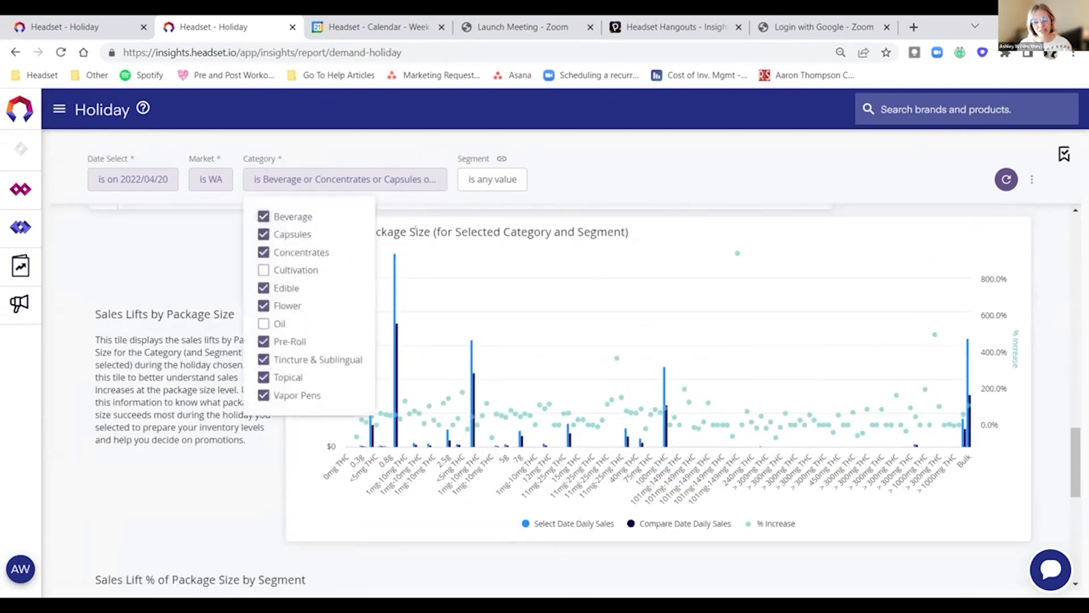
click(263, 217)
click(263, 234)
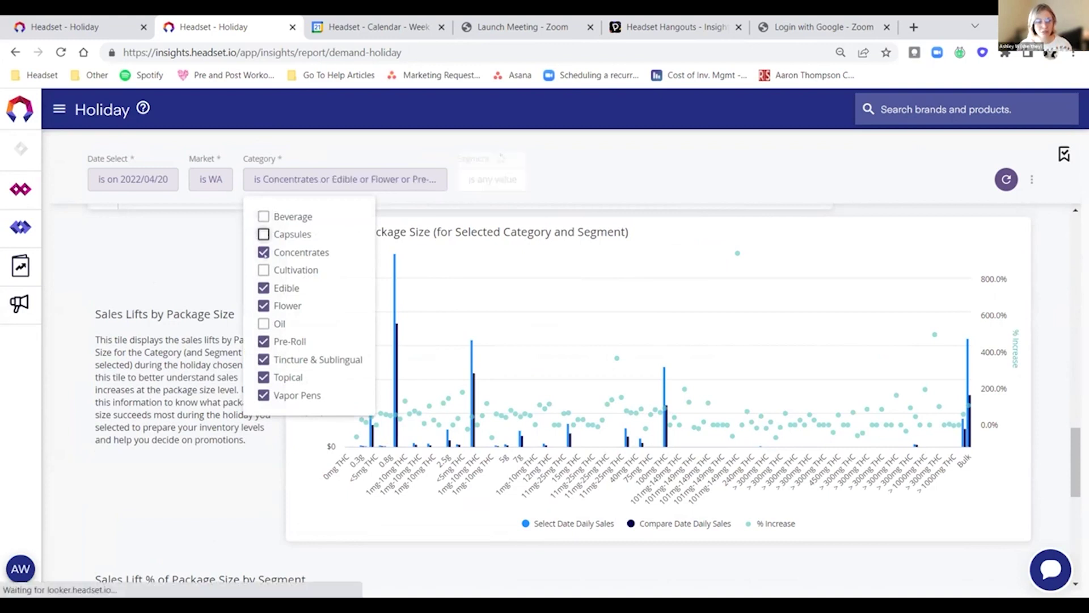
click(264, 252)
click(263, 305)
click(263, 341)
click(263, 359)
click(264, 377)
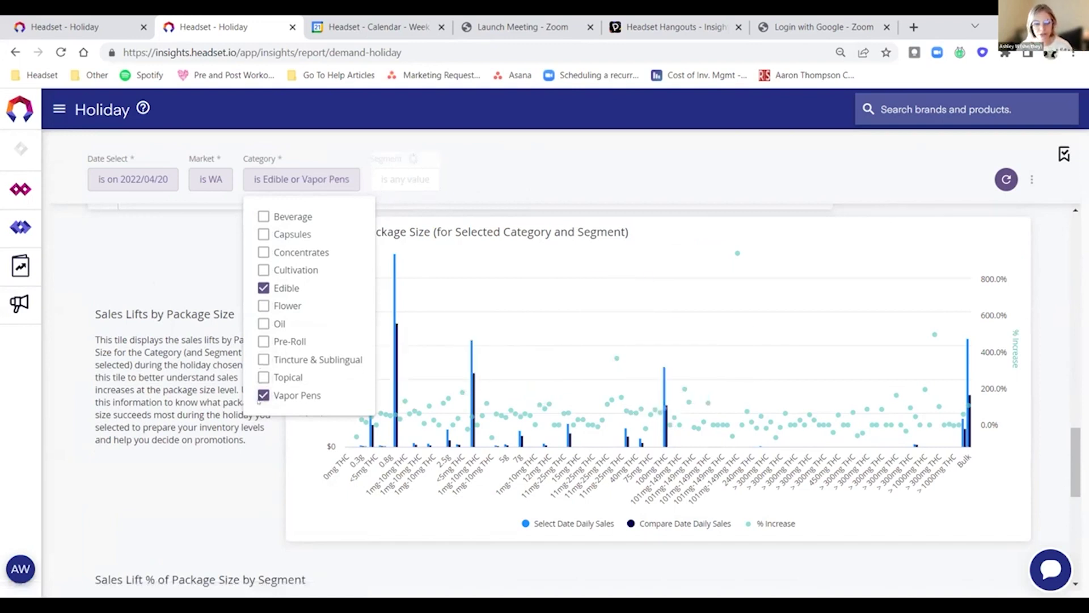
click(263, 395)
click(518, 173)
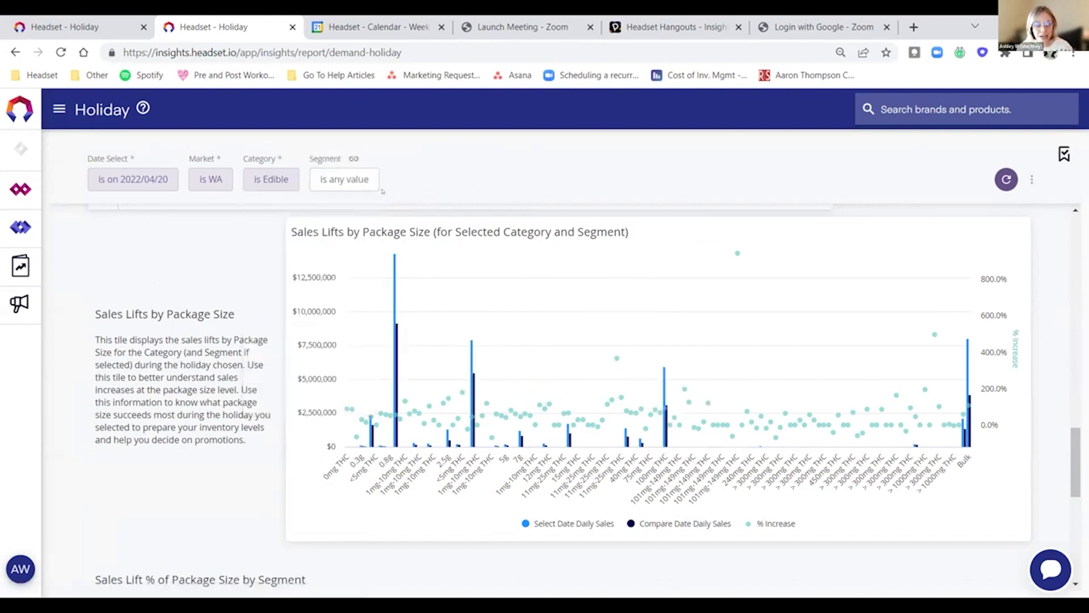
click(342, 177)
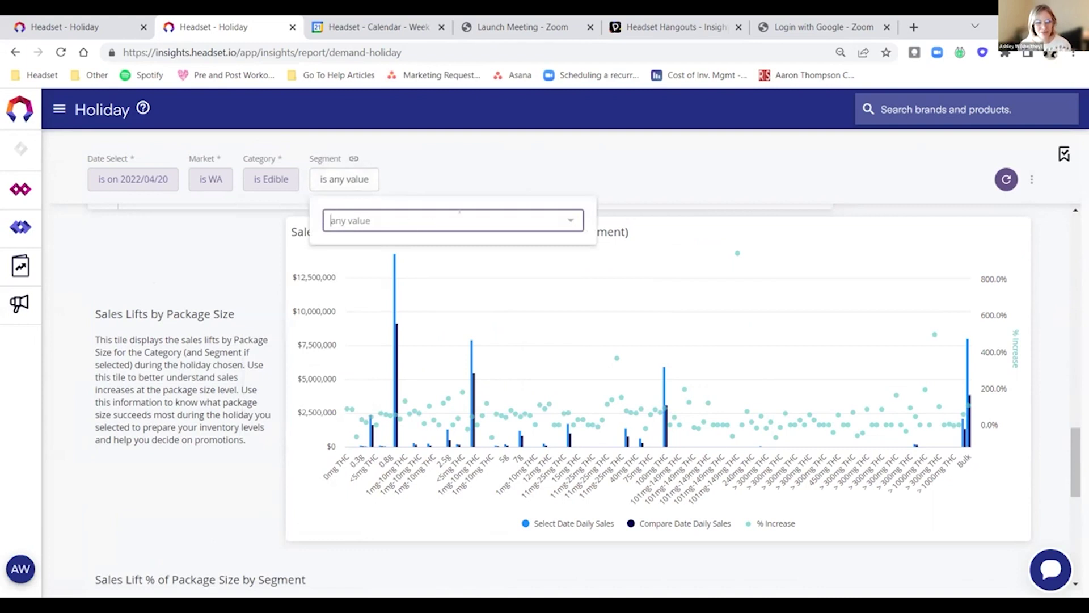
Check Gummies and Caramels, Chews and Taffy in the Edible Segment filter
click(570, 220)
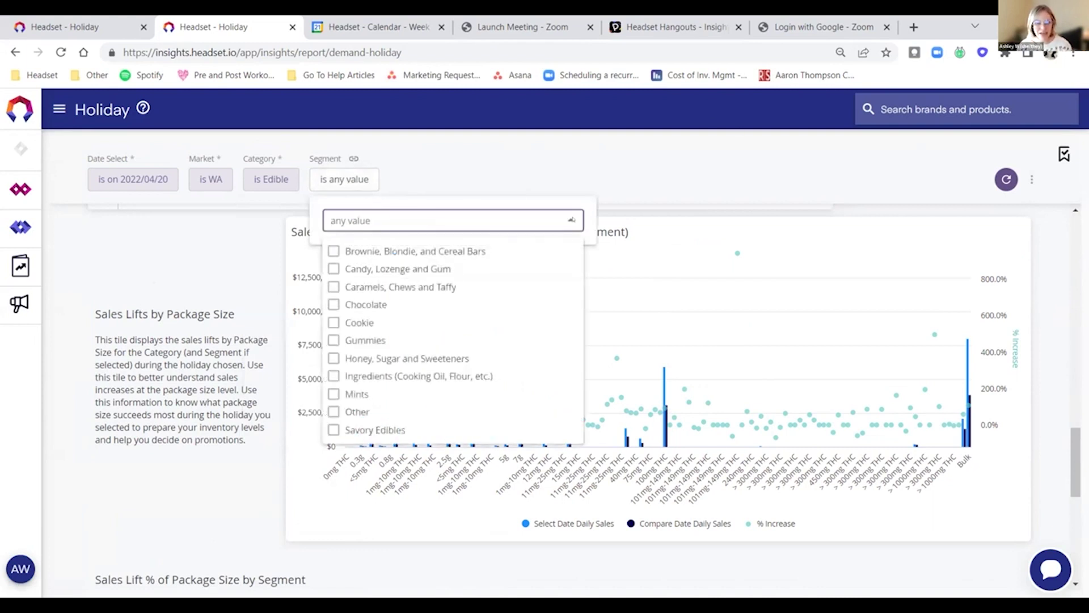
click(419, 340)
click(400, 286)
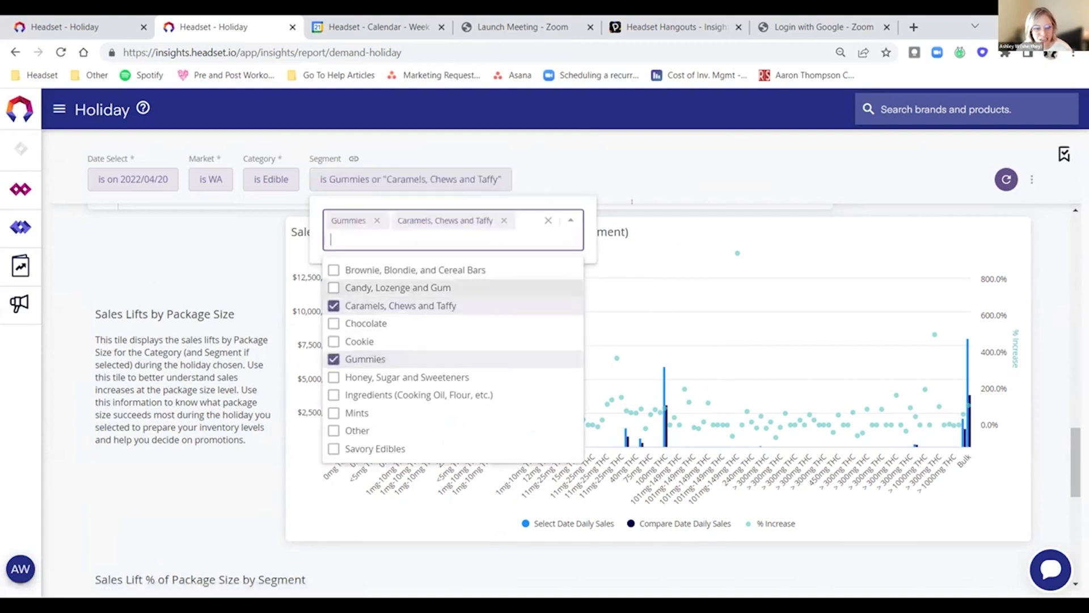
click(639, 159)
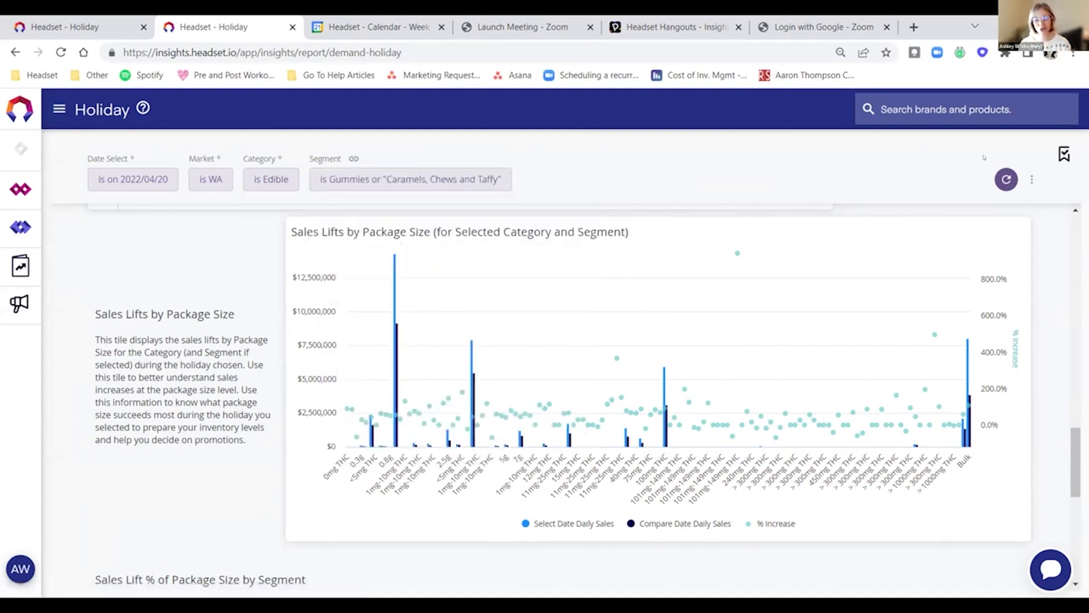
Reload the dashboard with the new filters and check that 100mg THC leads at $373,321
click(1006, 179)
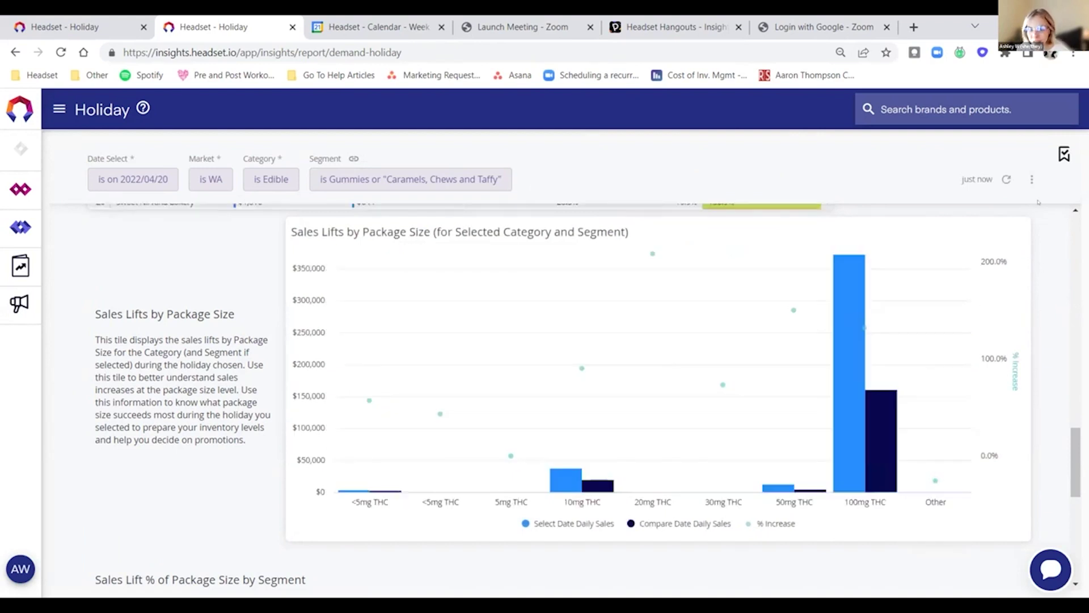
mouse_move(865, 324)
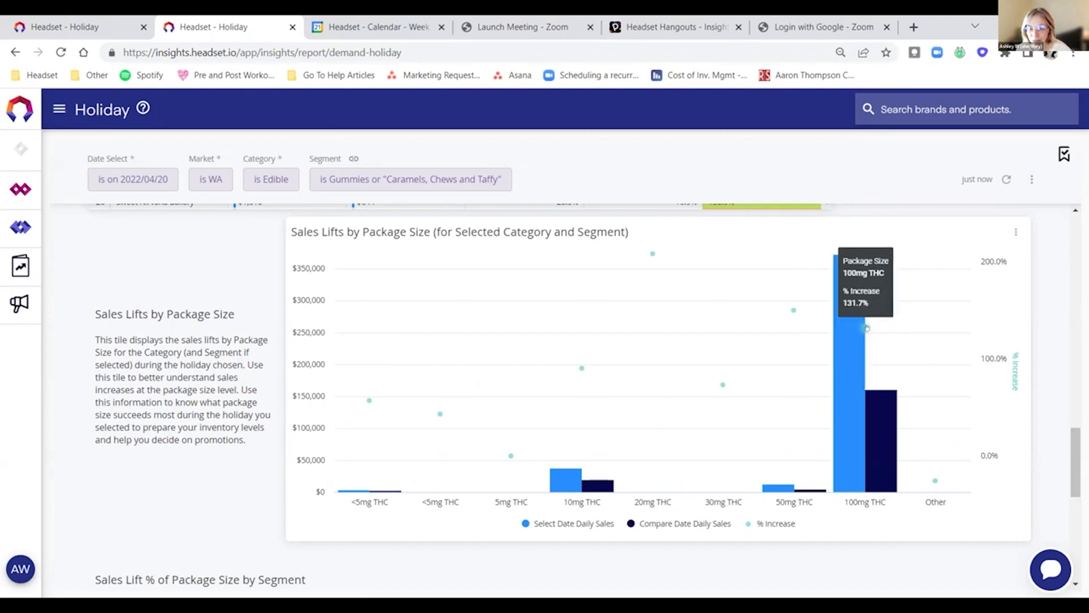
mouse_move(850, 347)
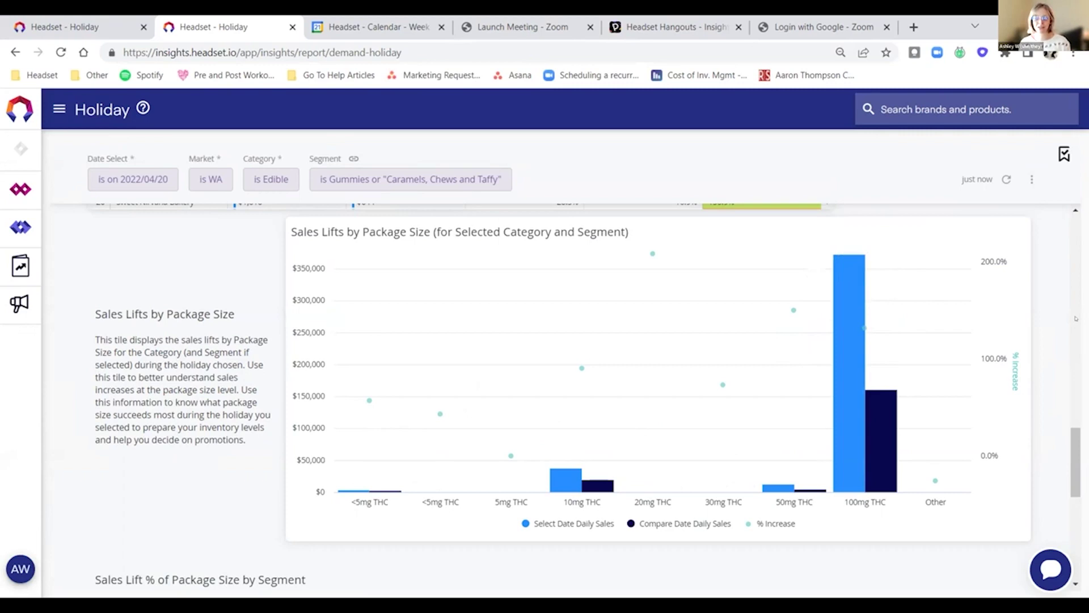
Inspect the Sales Lift % by Segment chart, where Other's 30mg THC tops at 3,570.6%
scroll(1073, 321, up, 5)
scroll(1061, 330, down, 6)
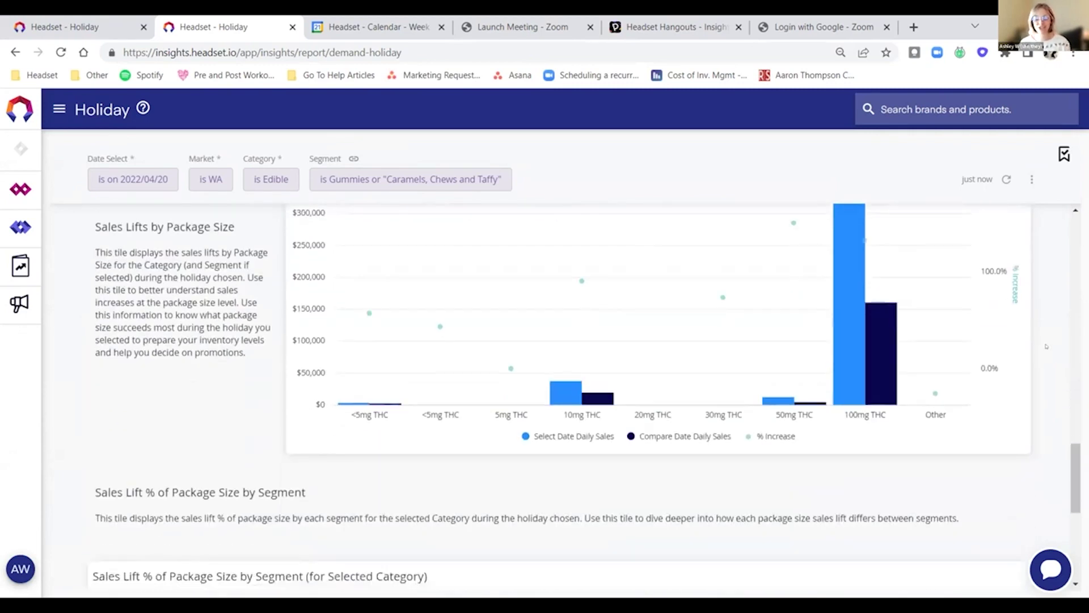
scroll(1047, 346, down, 6)
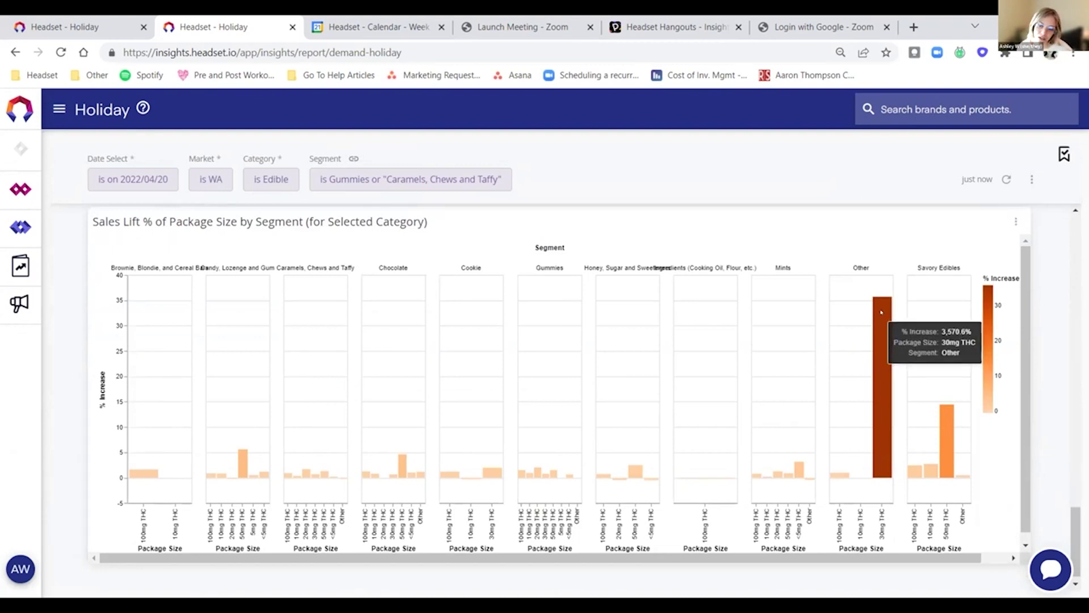
scroll(882, 314, down, 1)
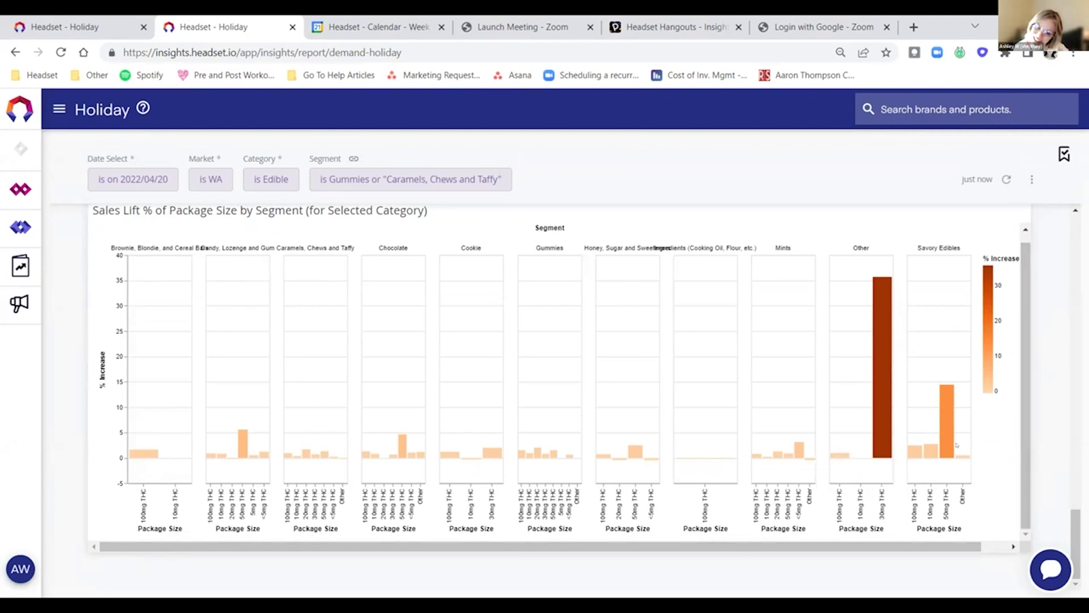
mouse_move(882, 401)
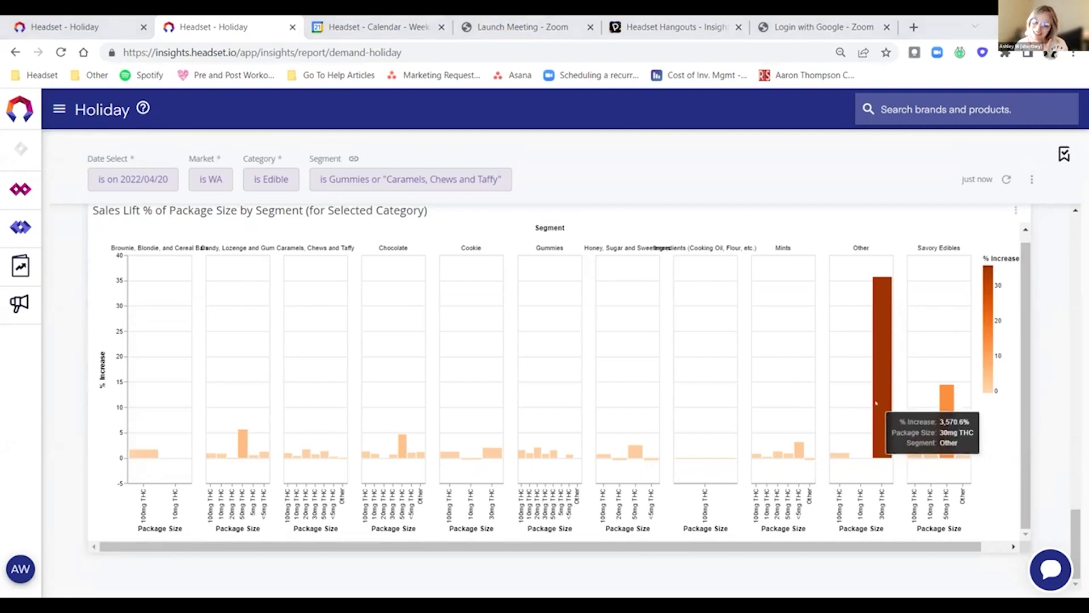